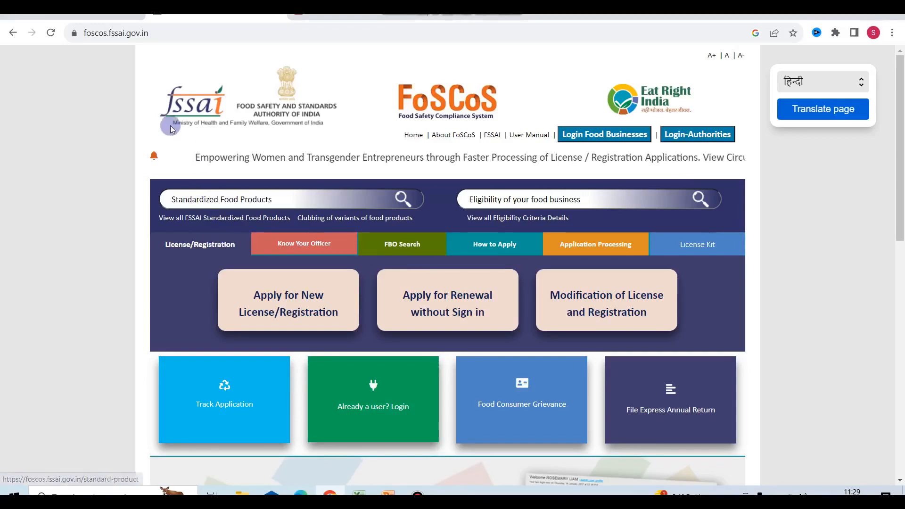
Return to the Google results for fssai, open the FoSCoS site and start applying for a new License/Registration.
key(alt+Left)
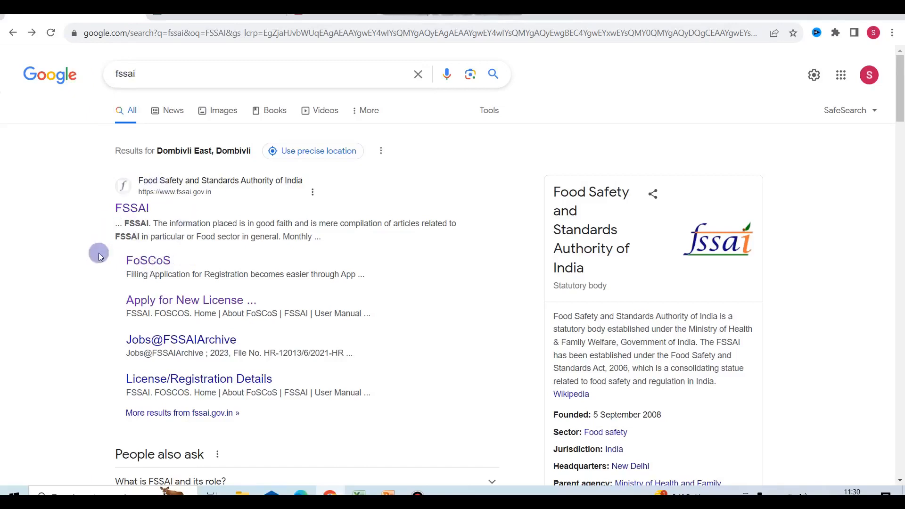
click(150, 265)
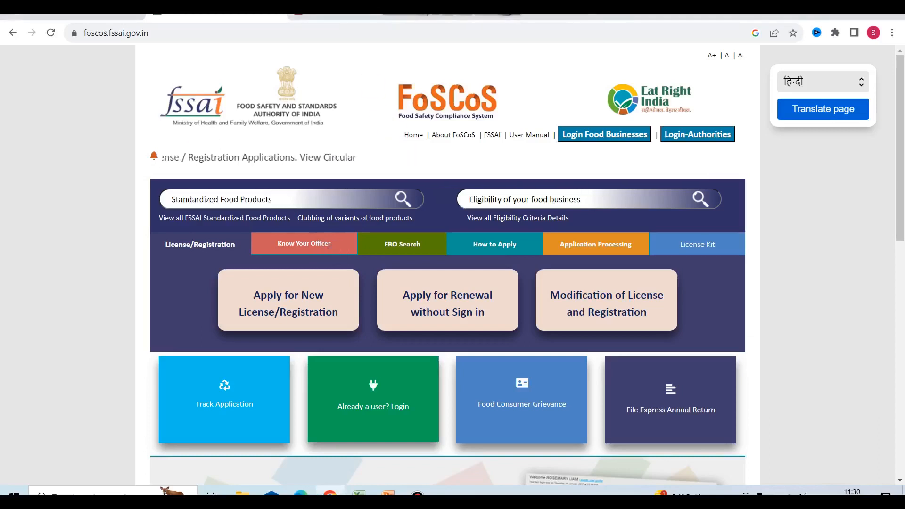
click(308, 311)
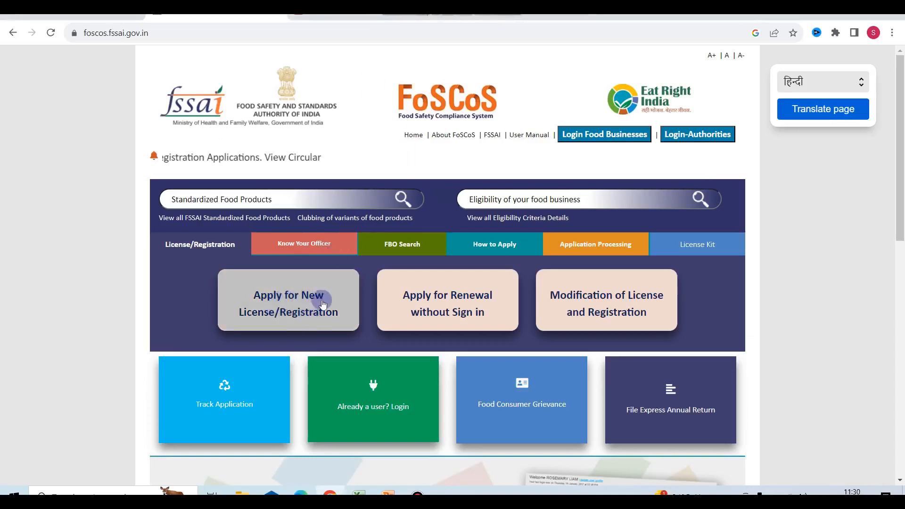
click(300, 315)
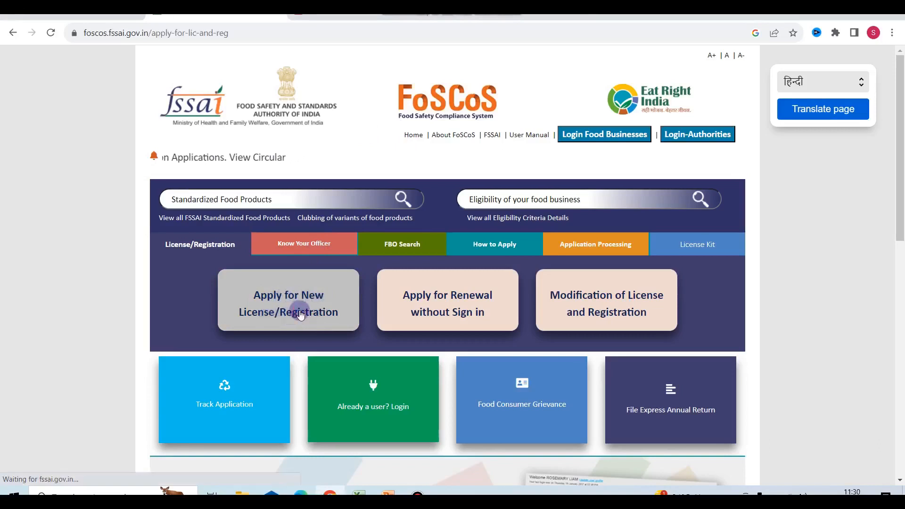
scroll(301, 314, down, 1)
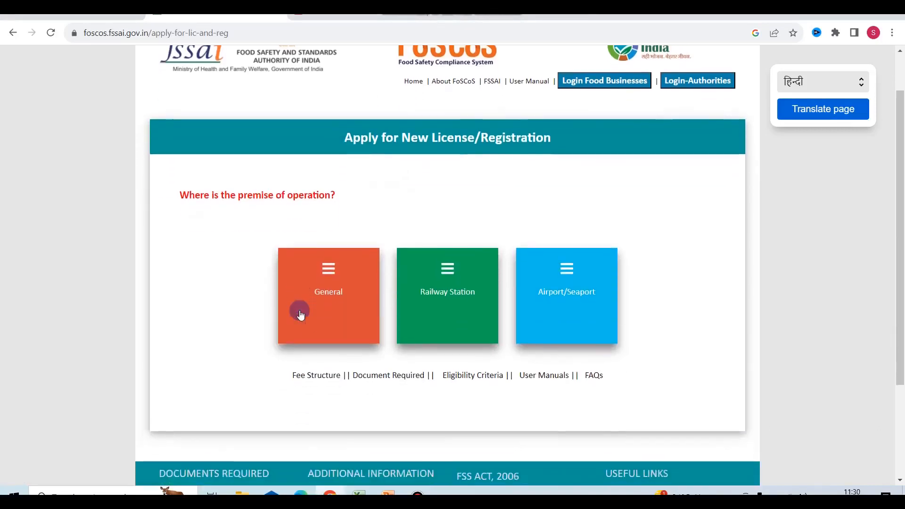
Open the Fee Structure document and examine the criteria, license types and annual fees for the various kinds of business.
click(319, 380)
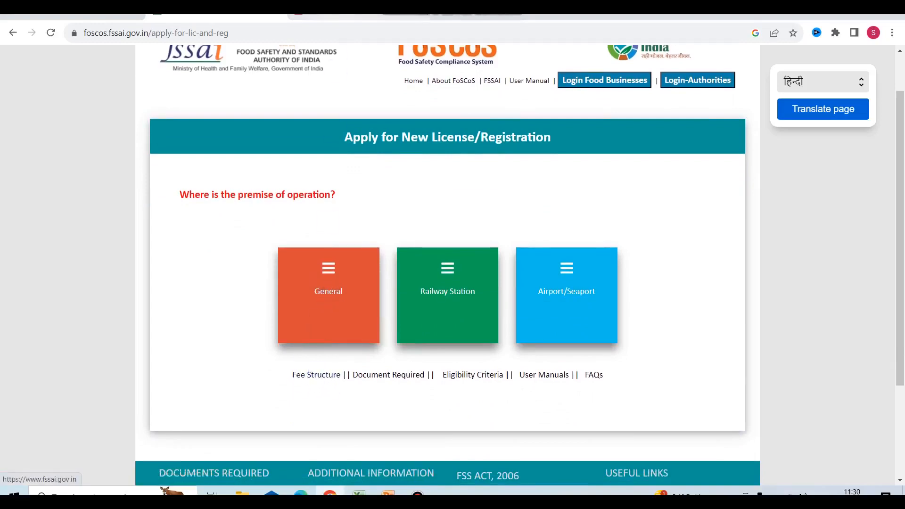
scroll(333, 239, up, 5)
scroll(332, 239, up, 15)
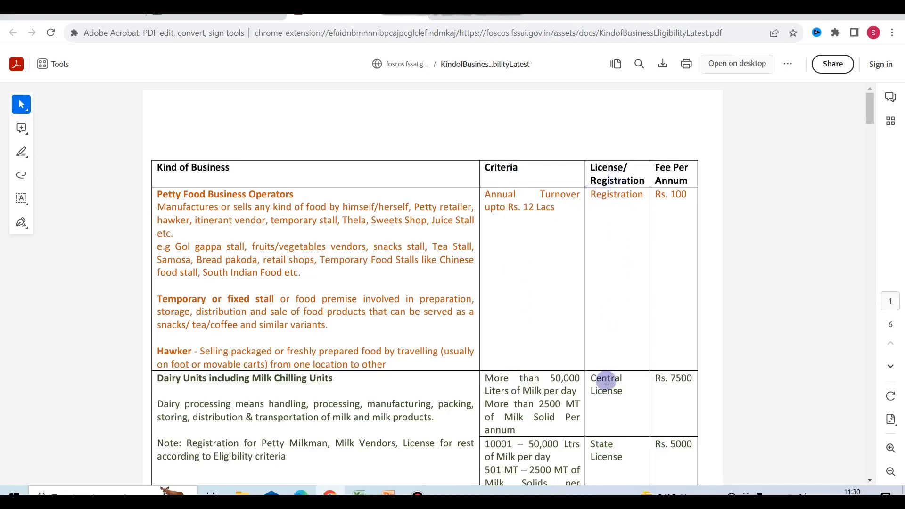
scroll(608, 383, down, 2)
scroll(607, 384, down, 5)
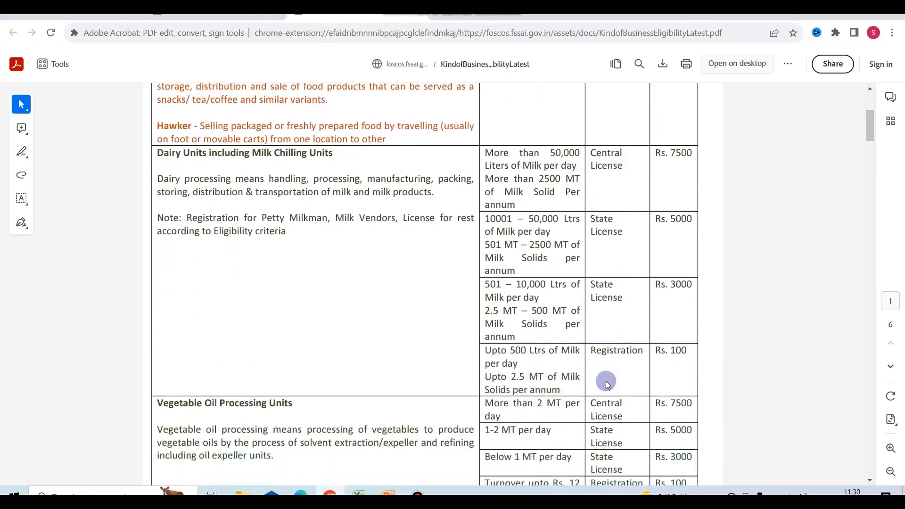
scroll(608, 385, up, 8)
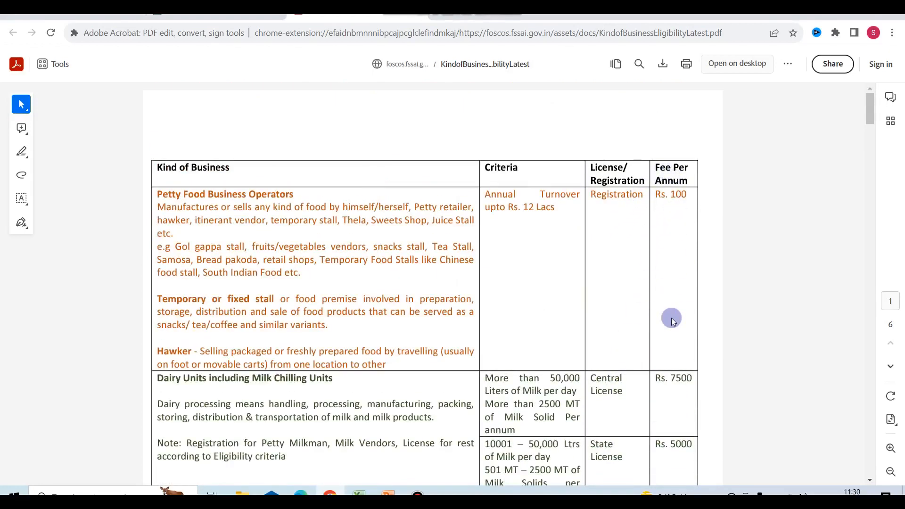
scroll(671, 318, down, 15)
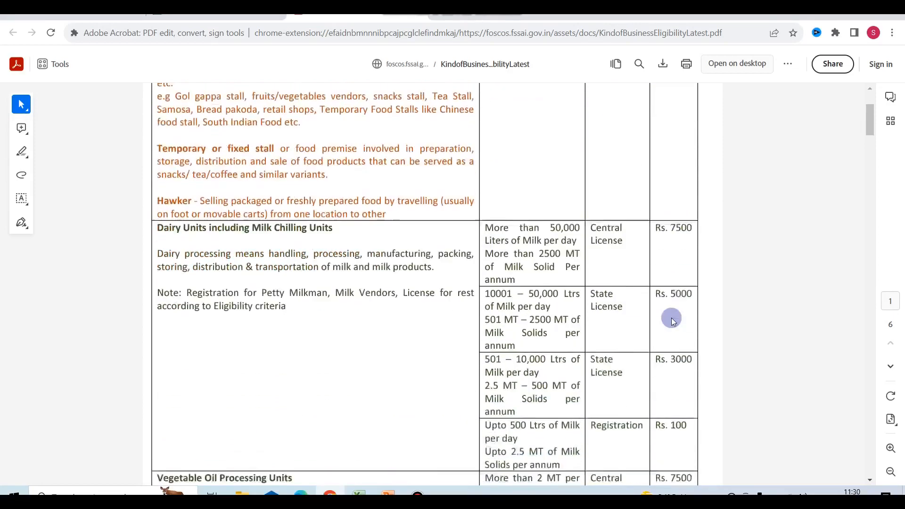
scroll(672, 321, down, 20)
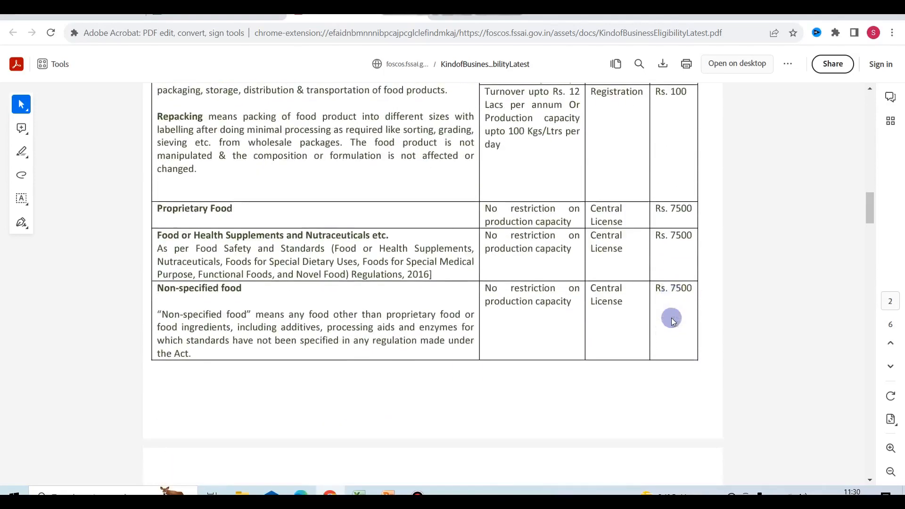
scroll(673, 321, down, 20)
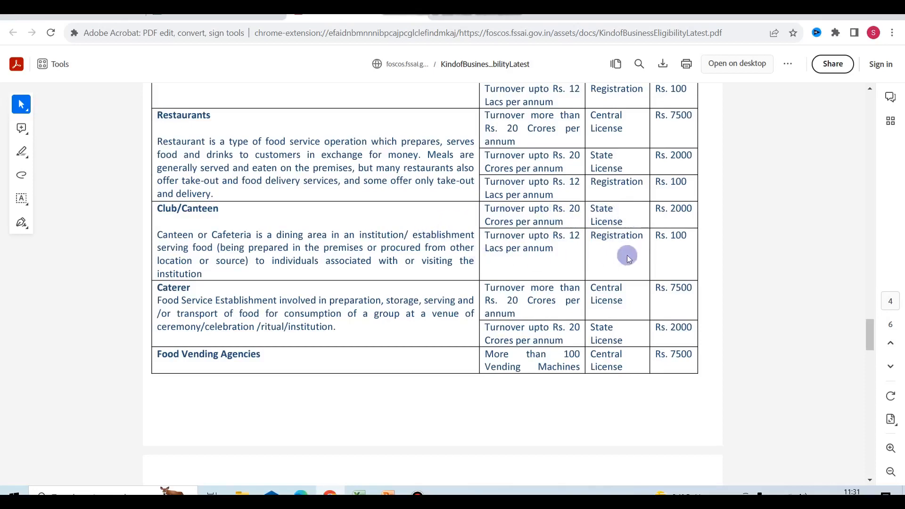
scroll(640, 298, up, 4)
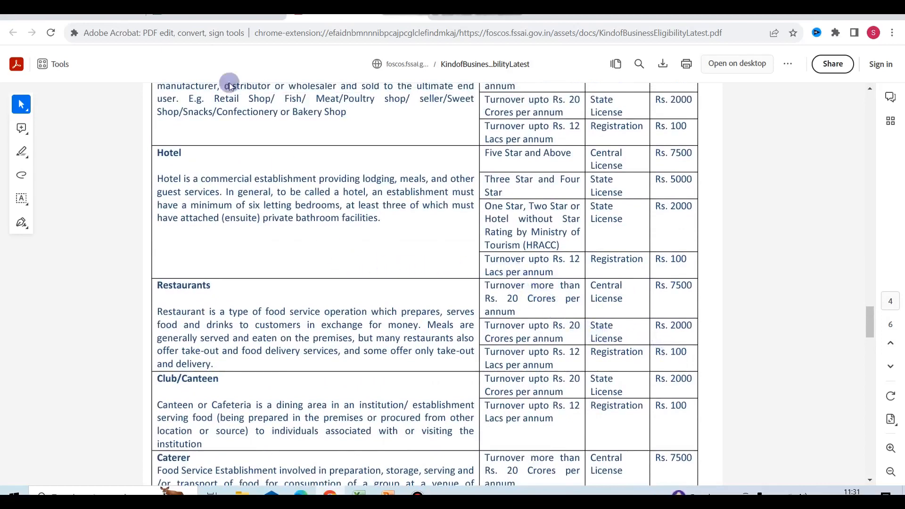
Return to the new License/Registration page, choose General as the premise of operation and set the state to Maharashtra.
click(215, 15)
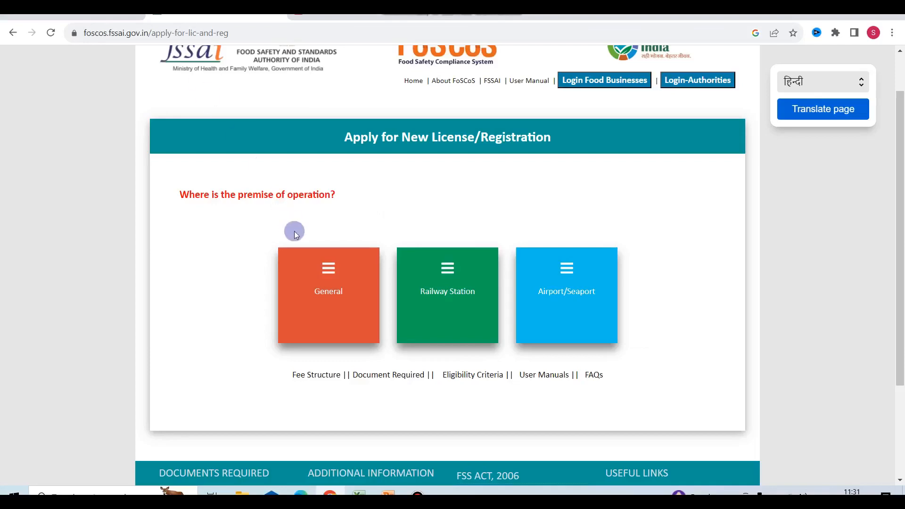
click(329, 275)
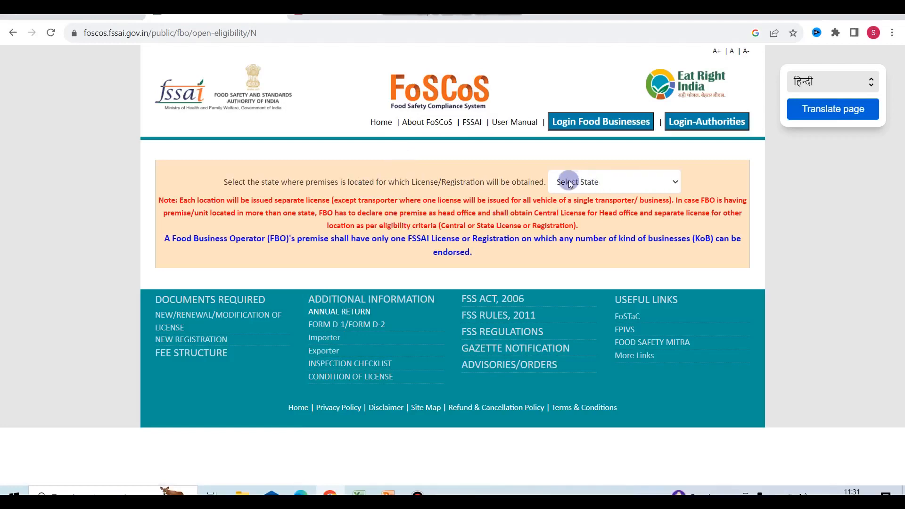
click(595, 178)
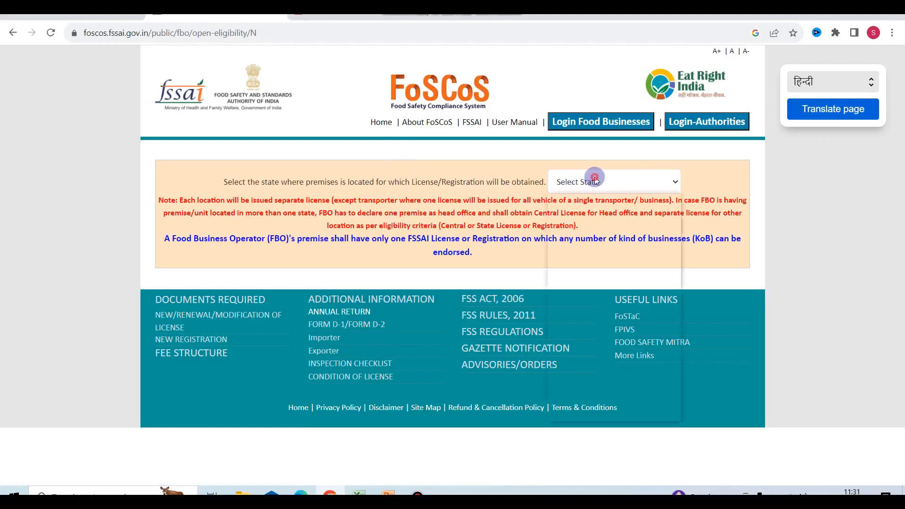
key(m)
key(m)
key(Return)
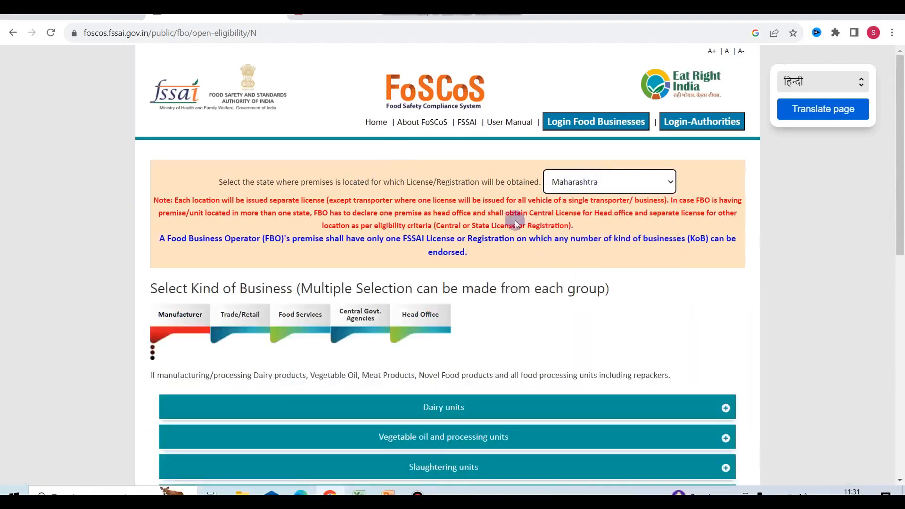
Select Club/Canteen with turnover up to 12 lakhs/annum under Food Services and proceed through the eligibility result to the Registration form.
scroll(595, 275, down, 2)
scroll(595, 276, down, 1)
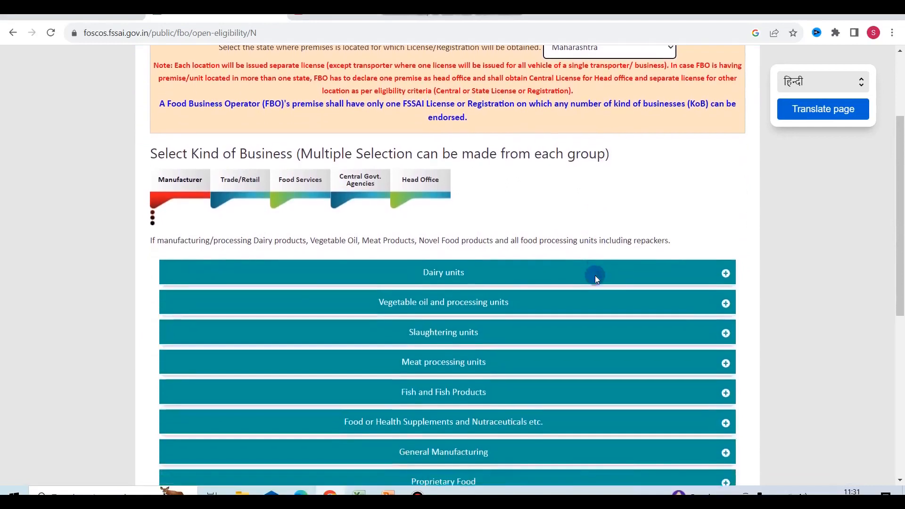
click(300, 179)
scroll(358, 229, down, 3)
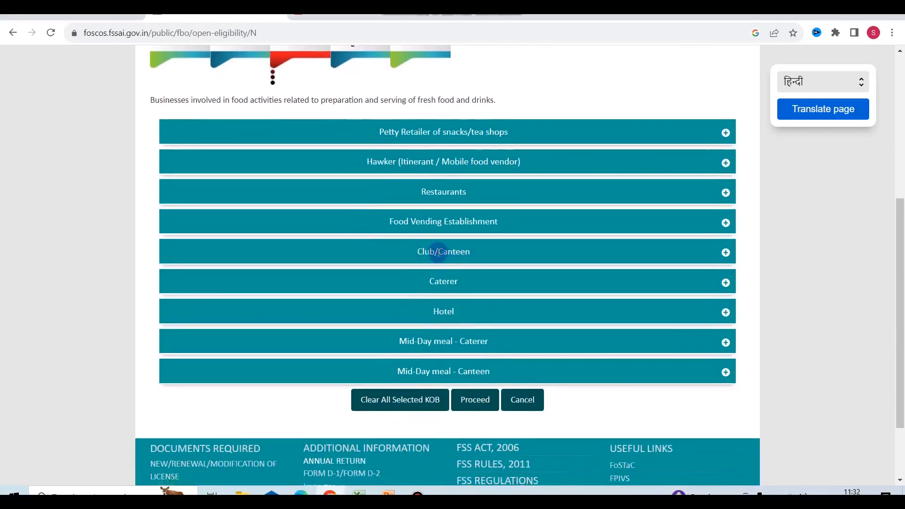
click(438, 252)
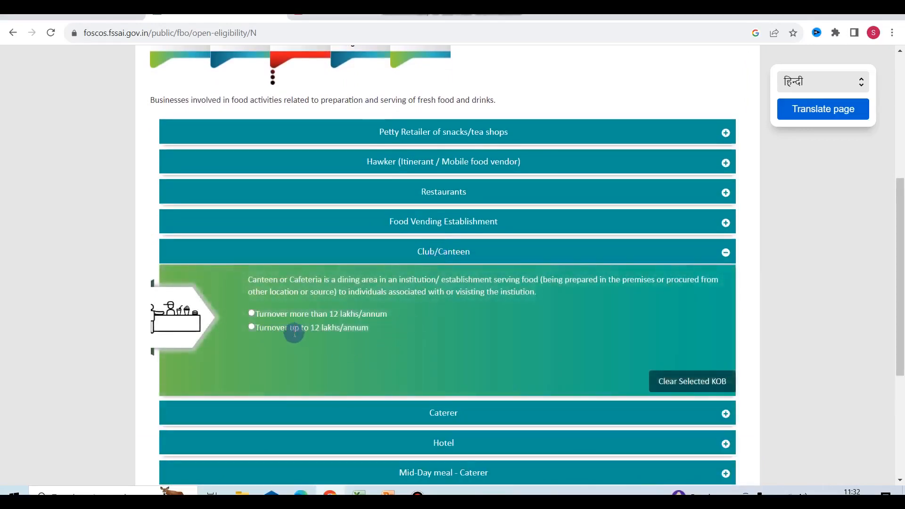
click(251, 327)
scroll(401, 337, down, 4)
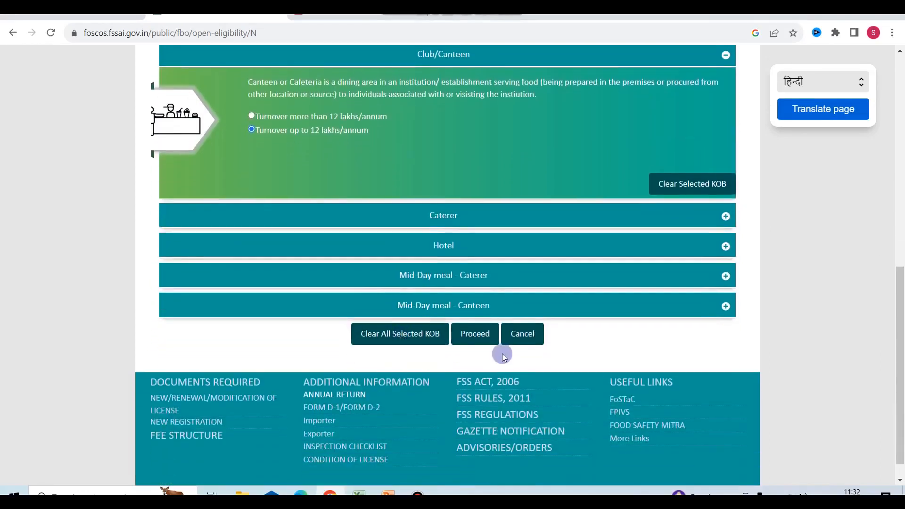
click(469, 338)
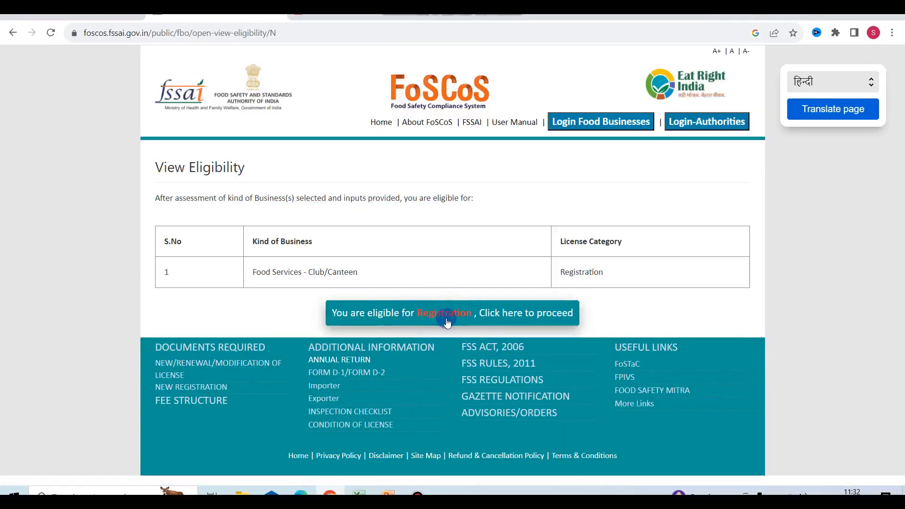
click(513, 315)
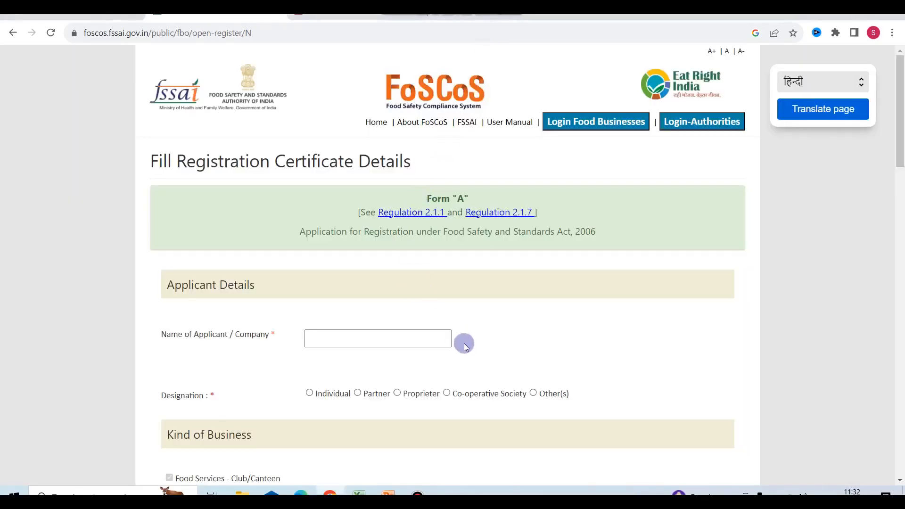
Fill in the Name of Applicant / Company with the applicant's first name followed by "/ ABC Ltd".
scroll(464, 345, down, 2)
scroll(464, 345, down, 2)
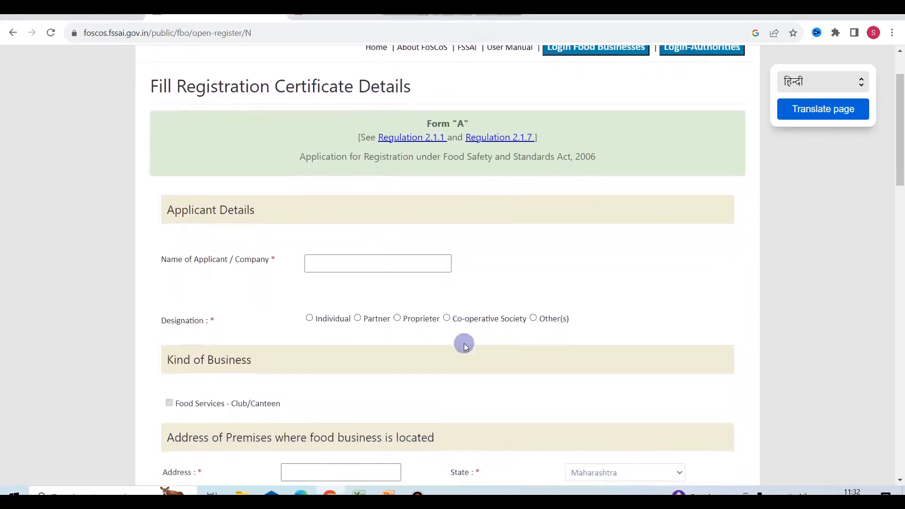
click(336, 267)
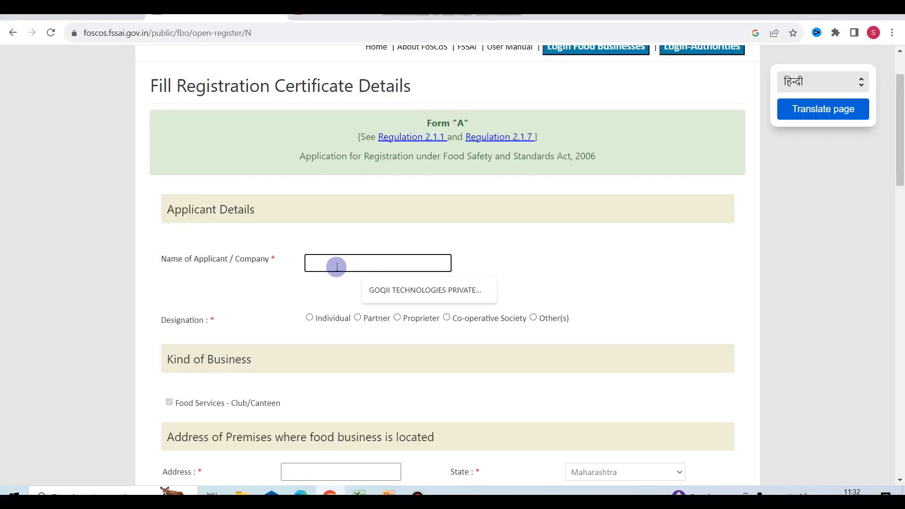
text(Rahul)
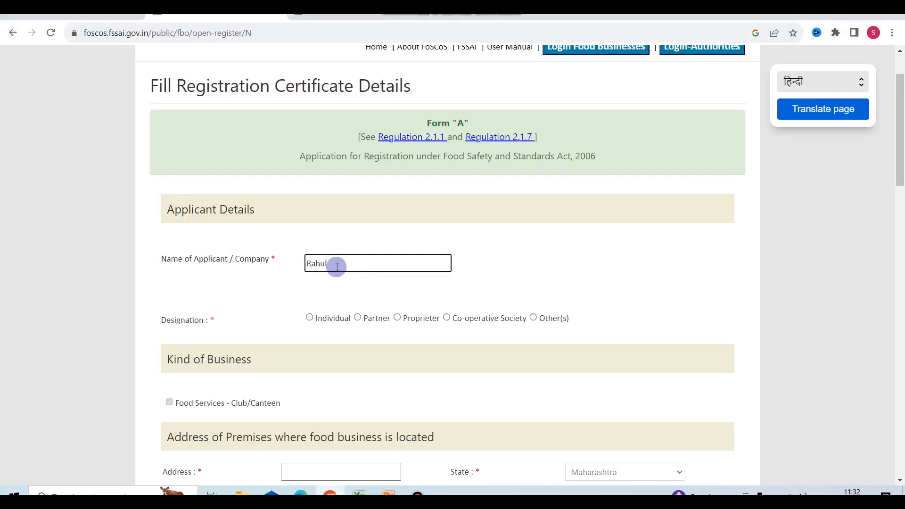
text( / ABC Ltd)
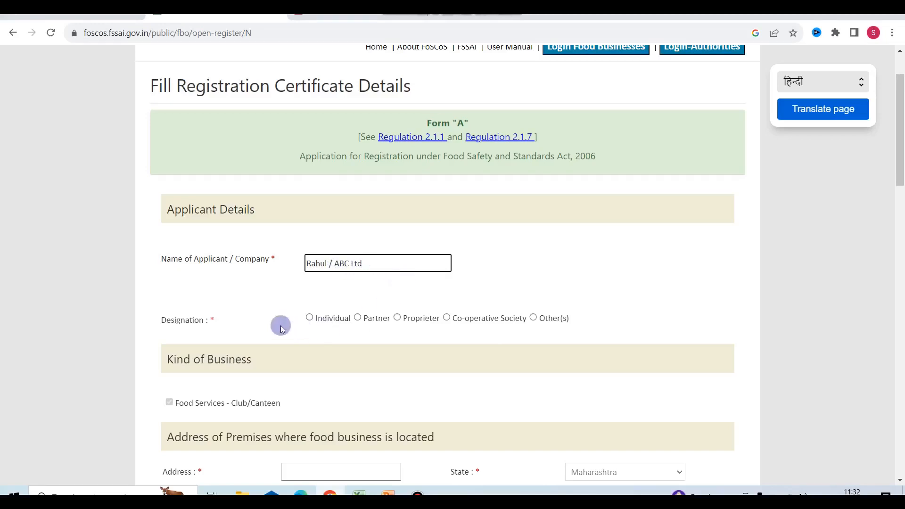
click(258, 321)
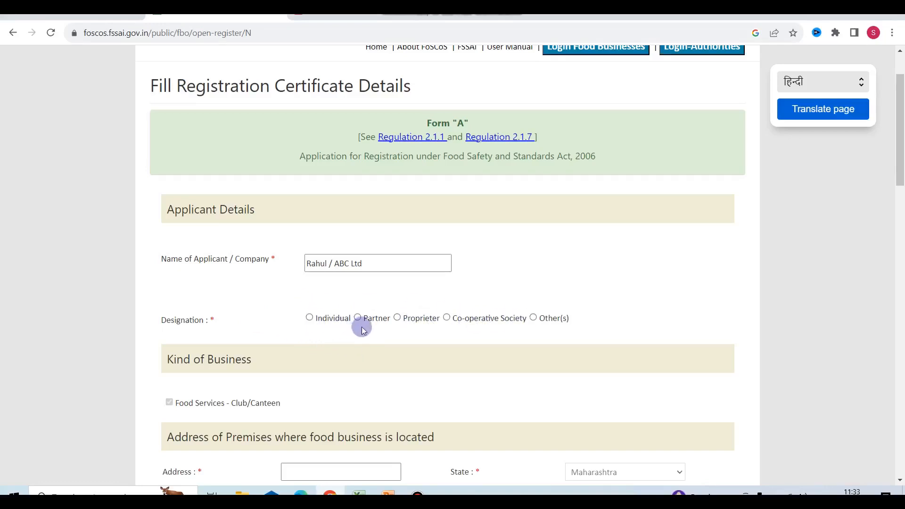
In the premises address, set the district to Ulhasnagar & Ambarnath Tahashil (Thane Zone-9) and choose Shahapur Tahashil as the sub-division.
scroll(376, 342, down, 2)
scroll(376, 343, down, 1)
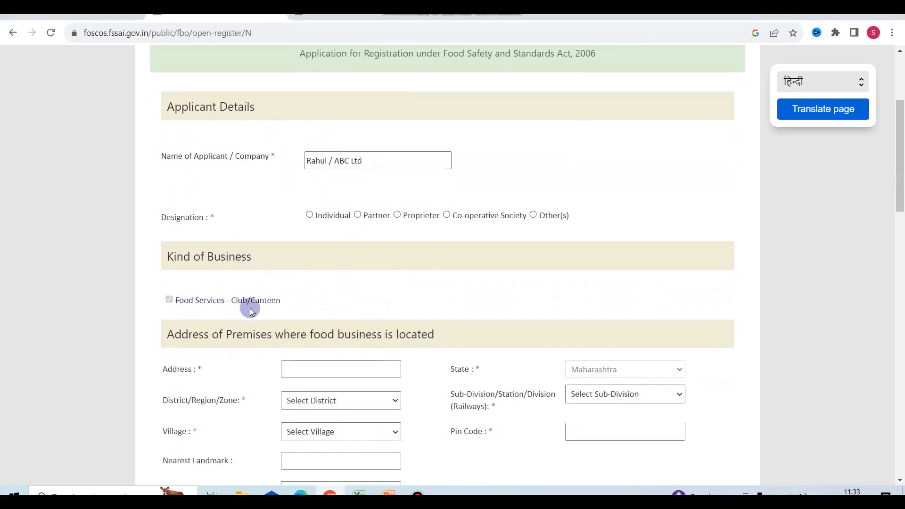
scroll(250, 312, down, 3)
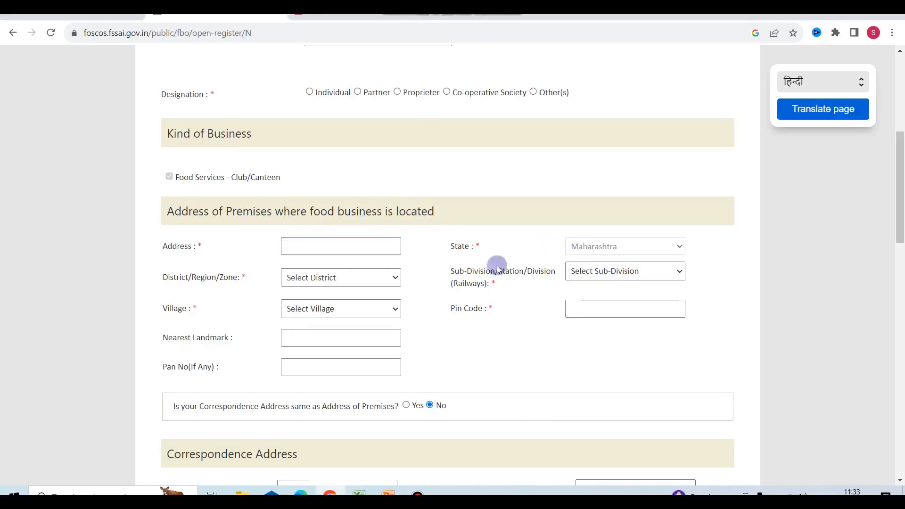
click(348, 278)
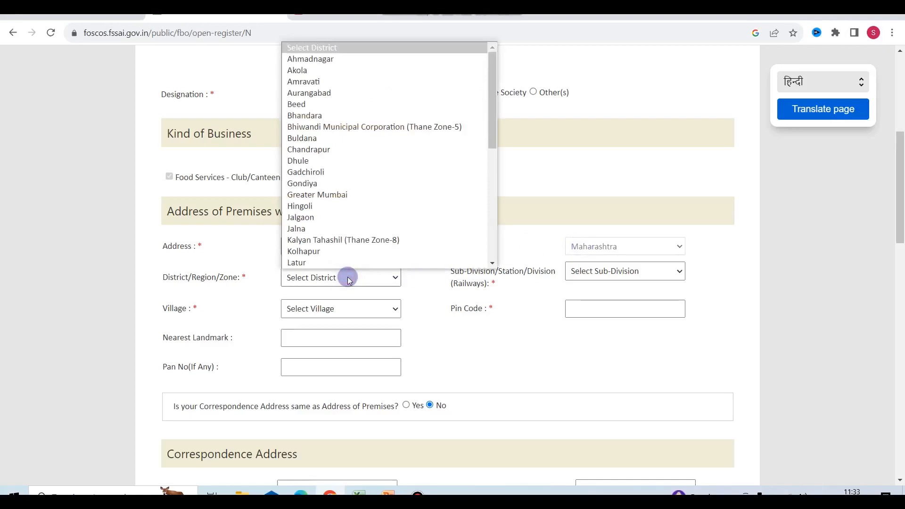
key(t)
key(Down)
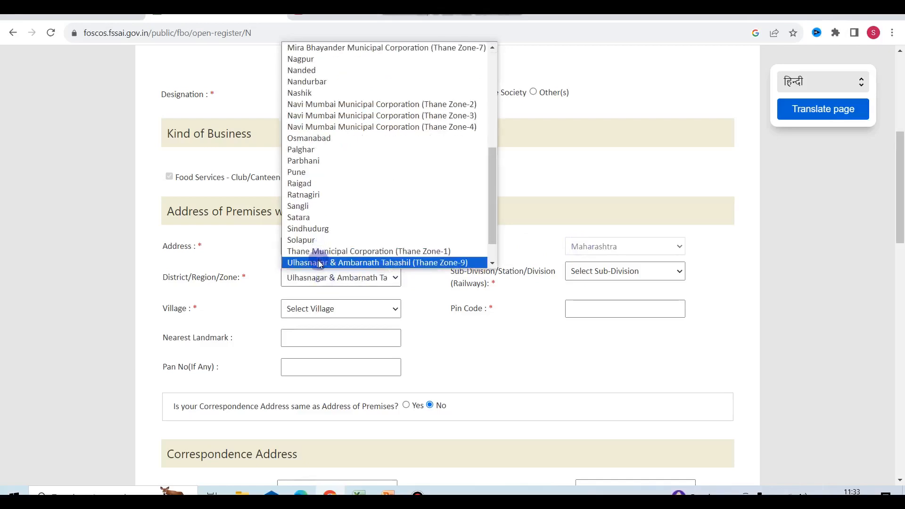
click(318, 260)
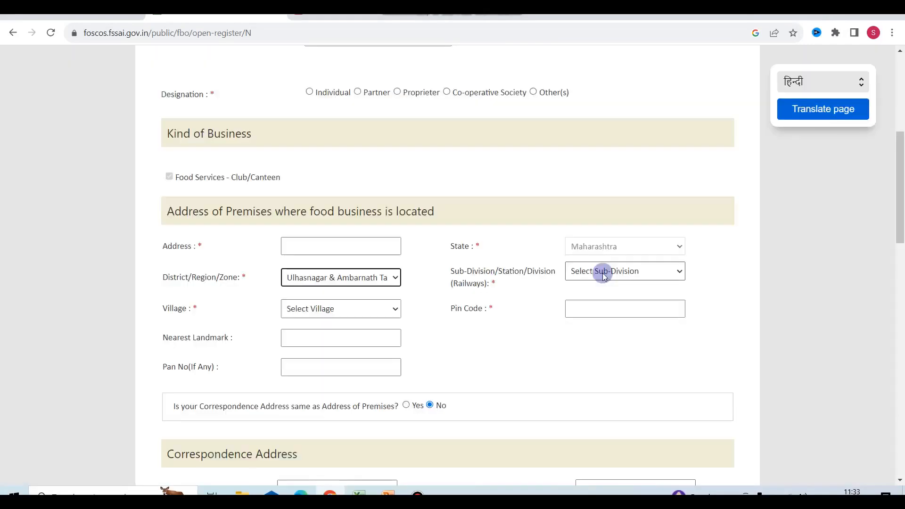
click(606, 275)
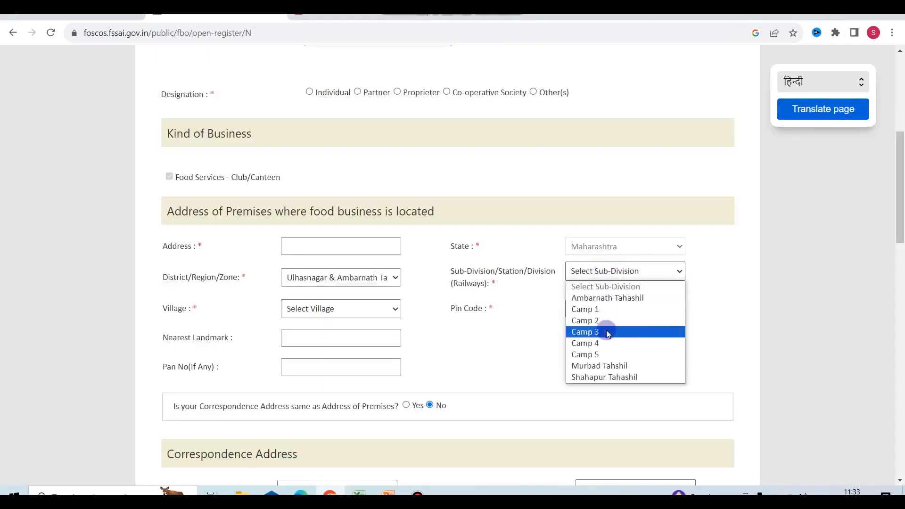
click(593, 377)
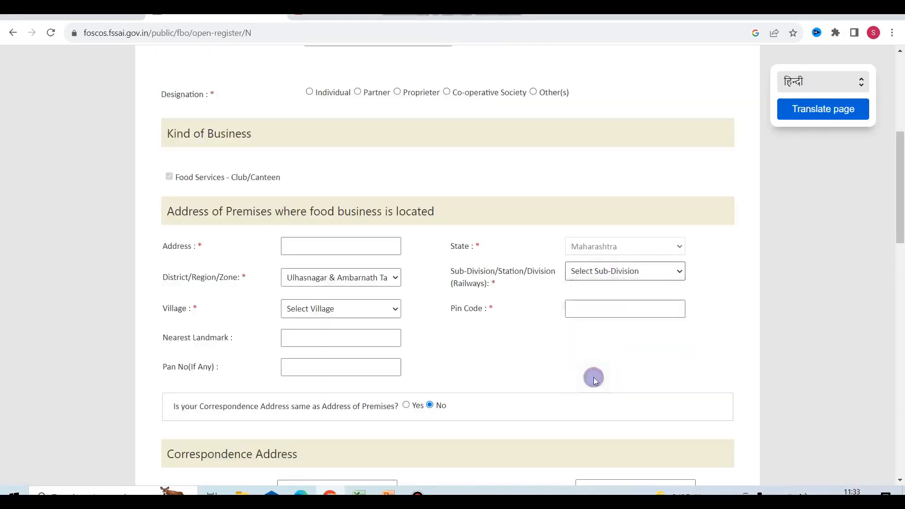
Examine the village options of the premises address and the required Correspondence Address and Contact Details fields.
click(326, 309)
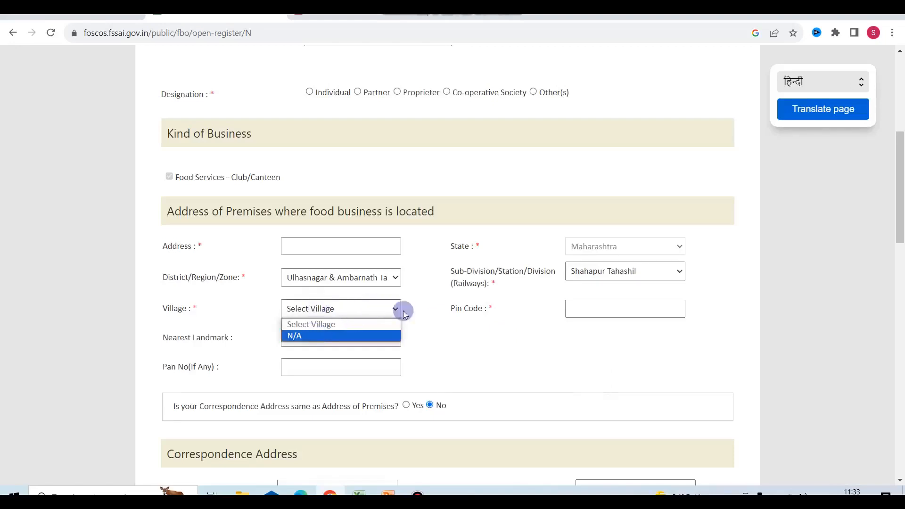
click(479, 322)
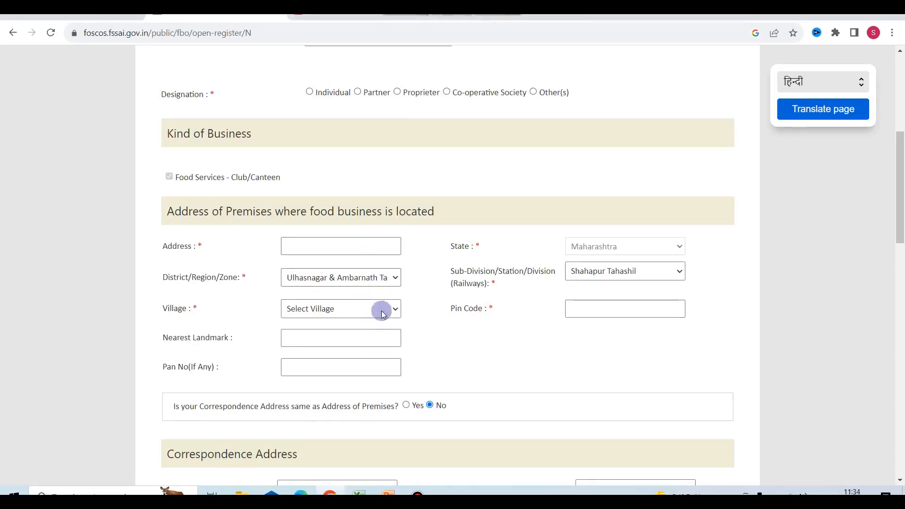
scroll(380, 376, down, 3)
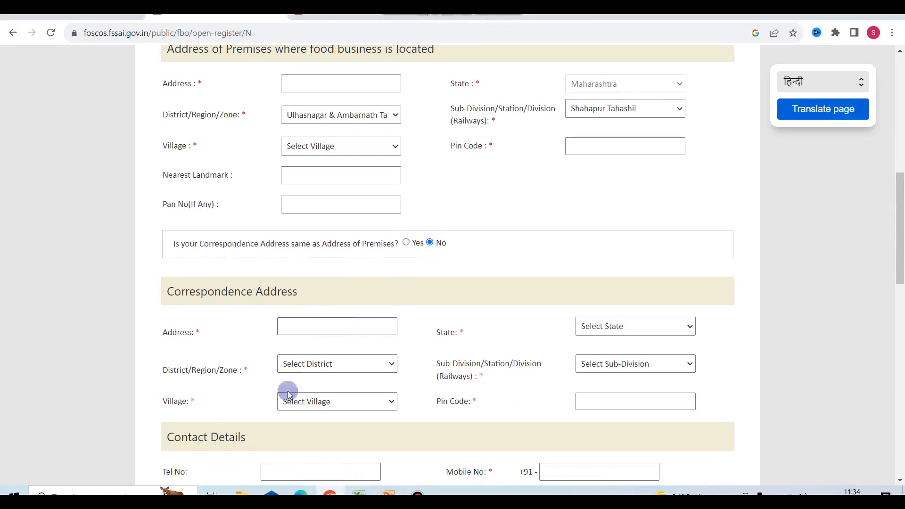
scroll(453, 397, down, 2)
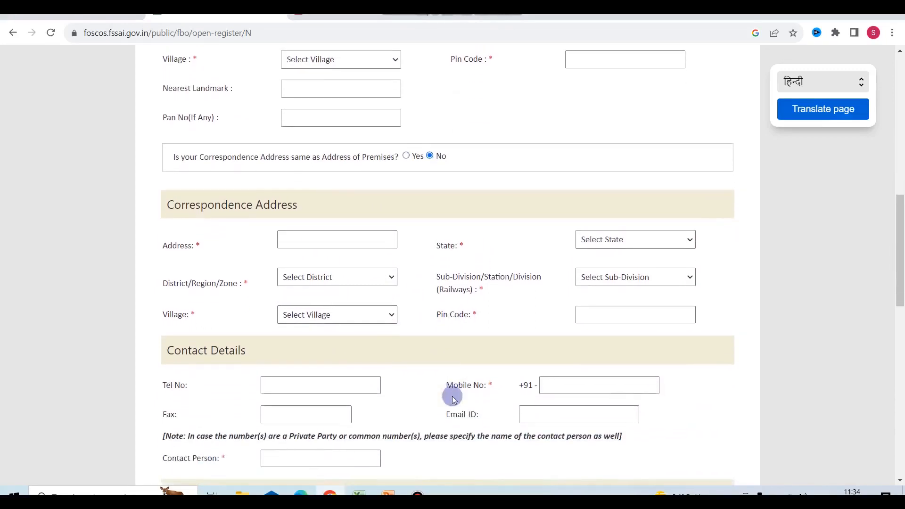
scroll(453, 395, down, 2)
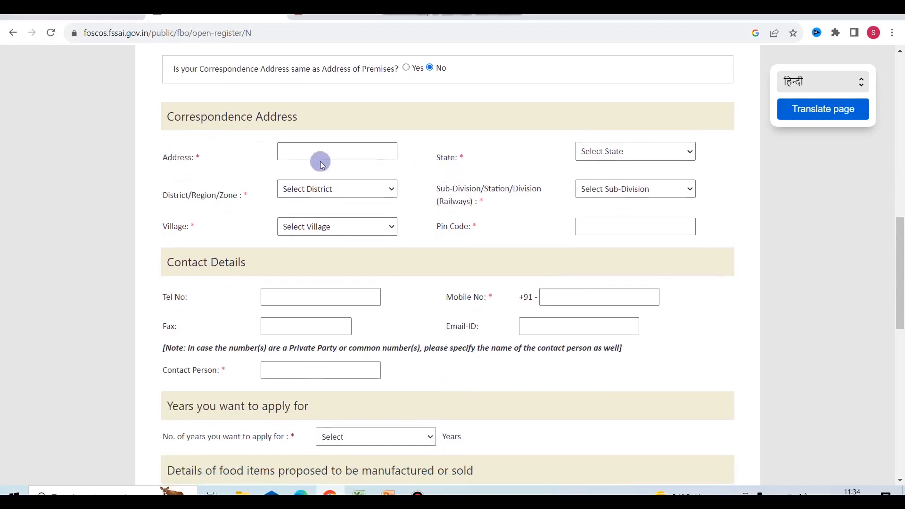
scroll(444, 198, up, 1)
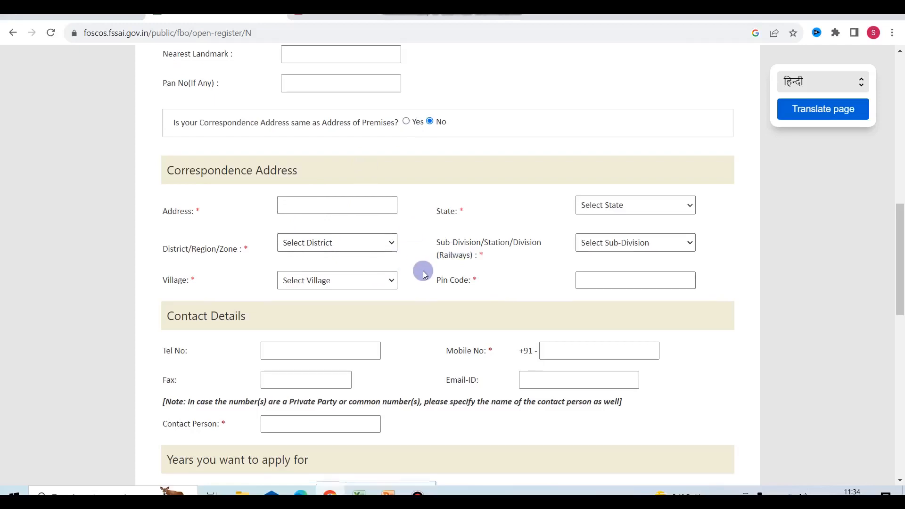
scroll(423, 272, down, 3)
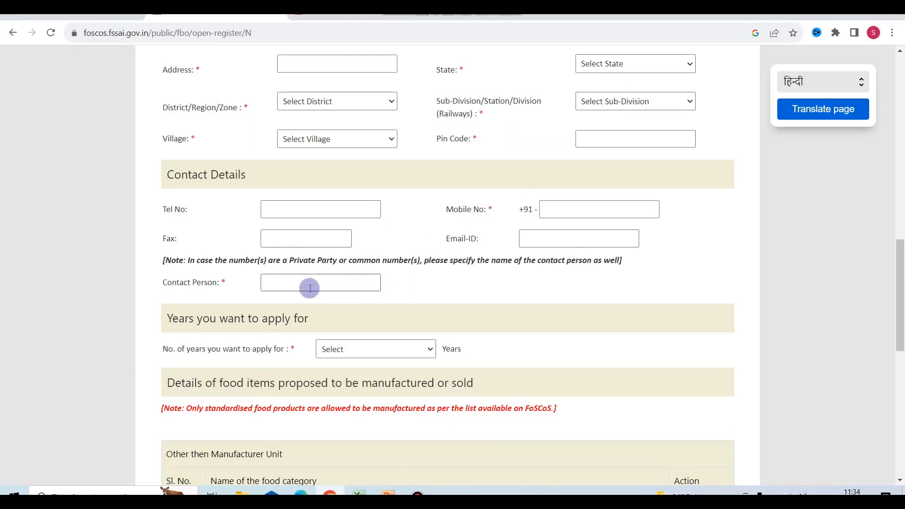
scroll(398, 289, down, 1)
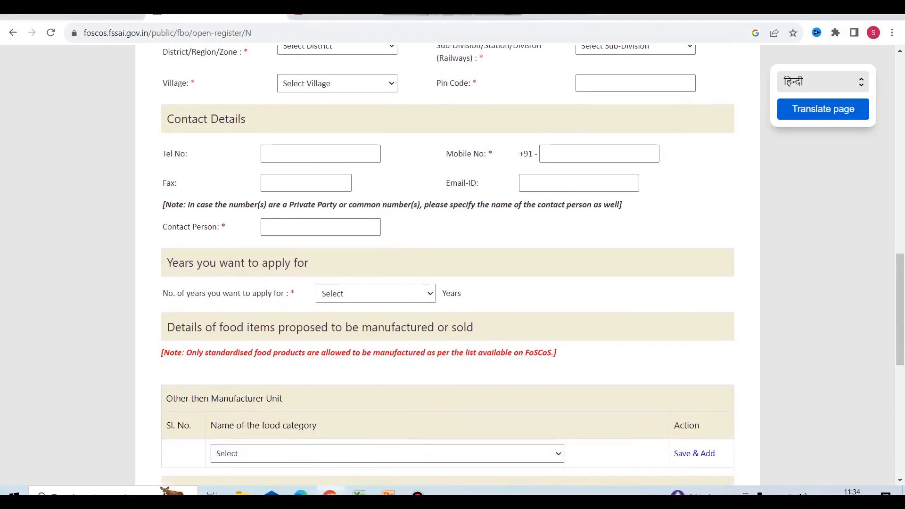
Set the number of years applied for to 1.
click(346, 296)
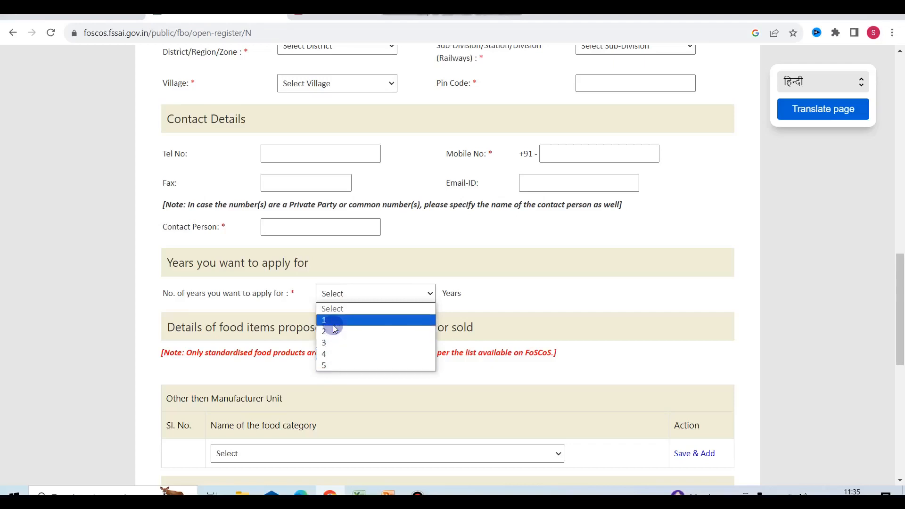
click(289, 298)
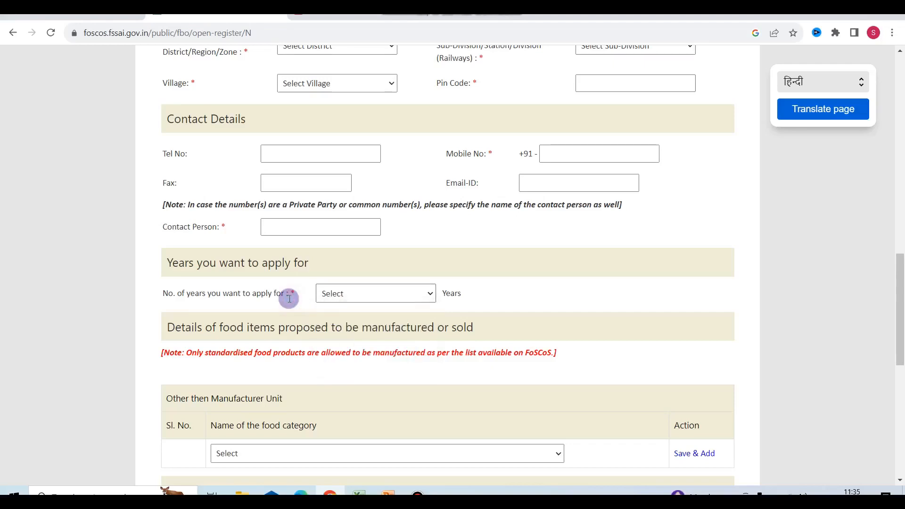
click(363, 293)
click(334, 320)
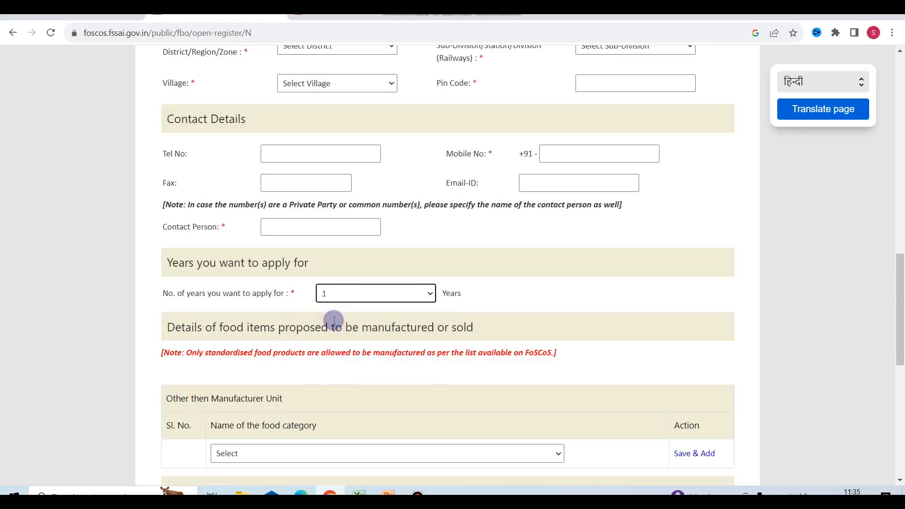
click(486, 311)
Add the food categories 10 - Eggs and egg products and 15 - Ready-to-eat savouries to the food items table.
scroll(485, 311, down, 3)
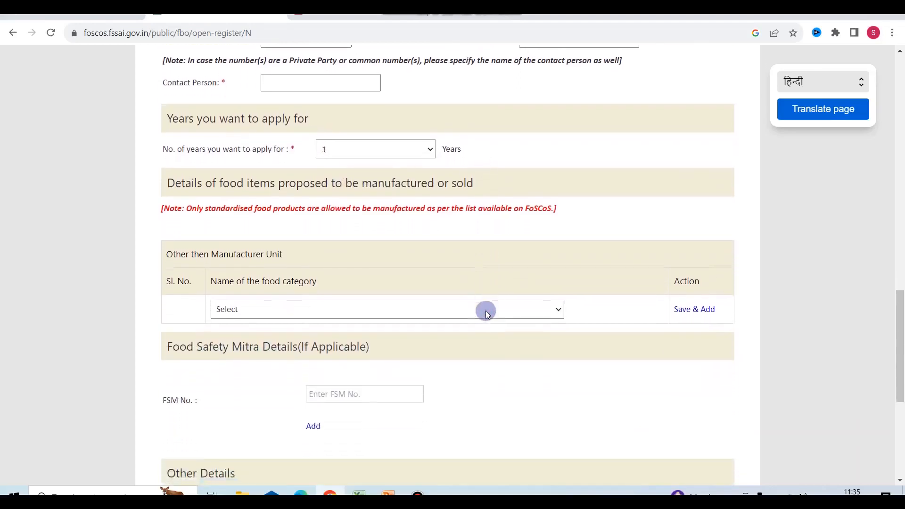
scroll(486, 311, down, 1)
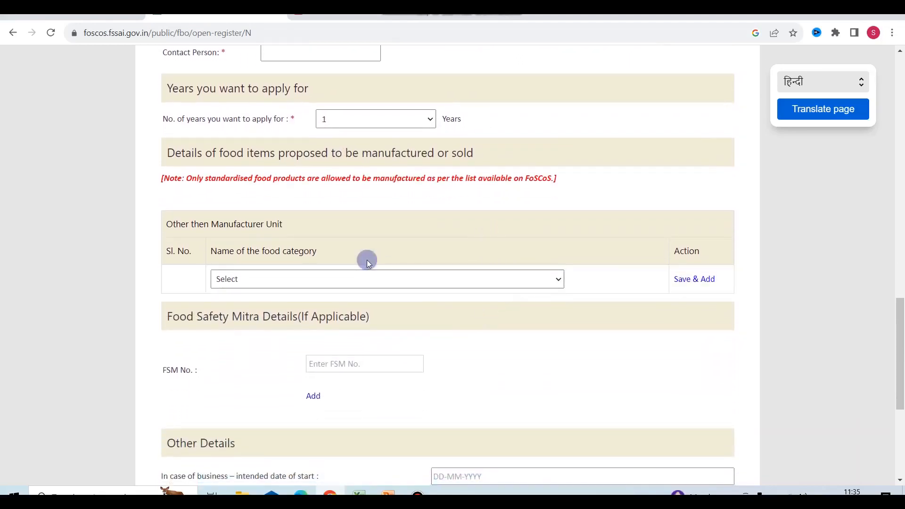
click(305, 280)
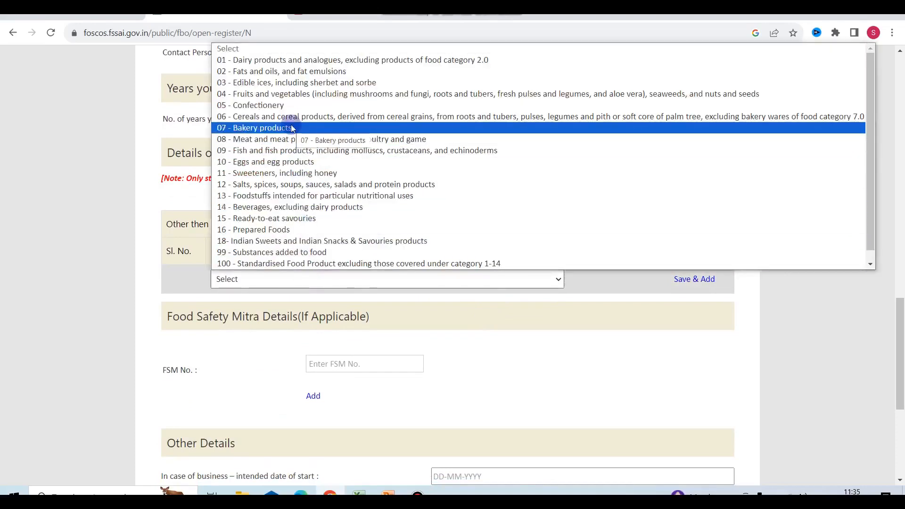
click(276, 161)
click(703, 283)
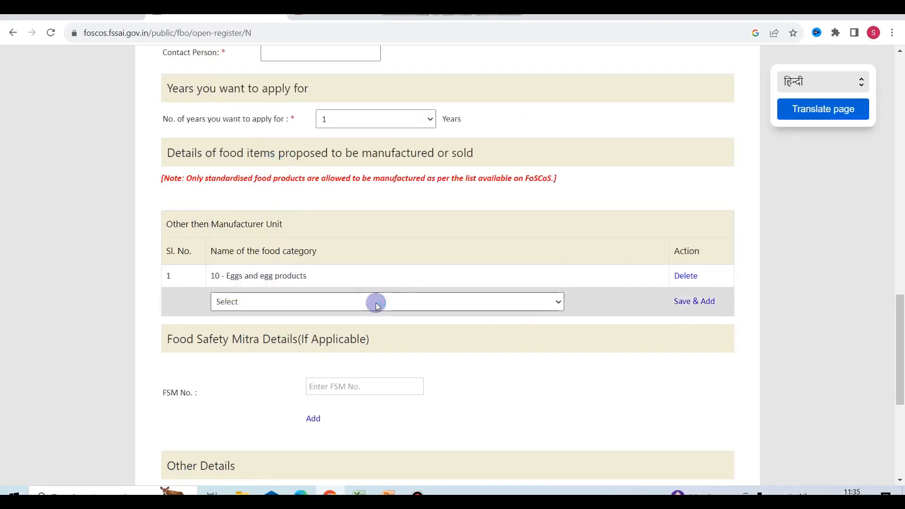
click(376, 304)
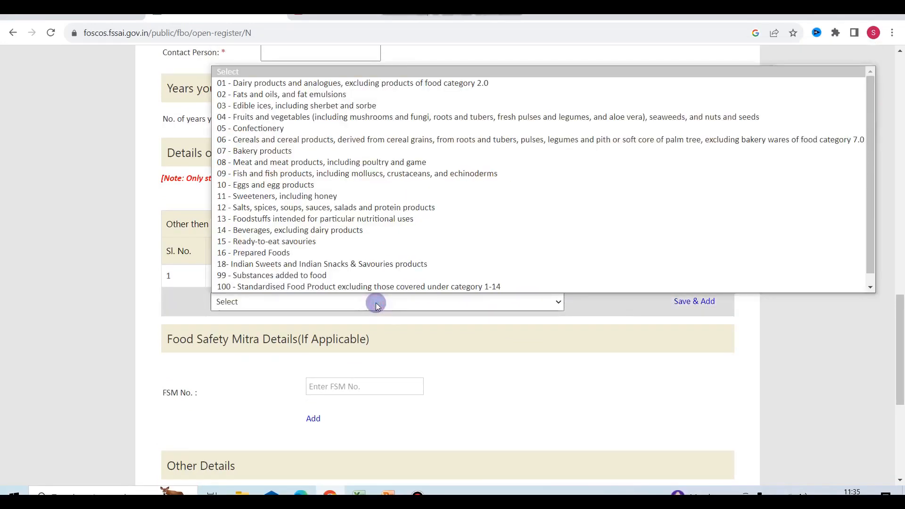
click(292, 241)
click(694, 302)
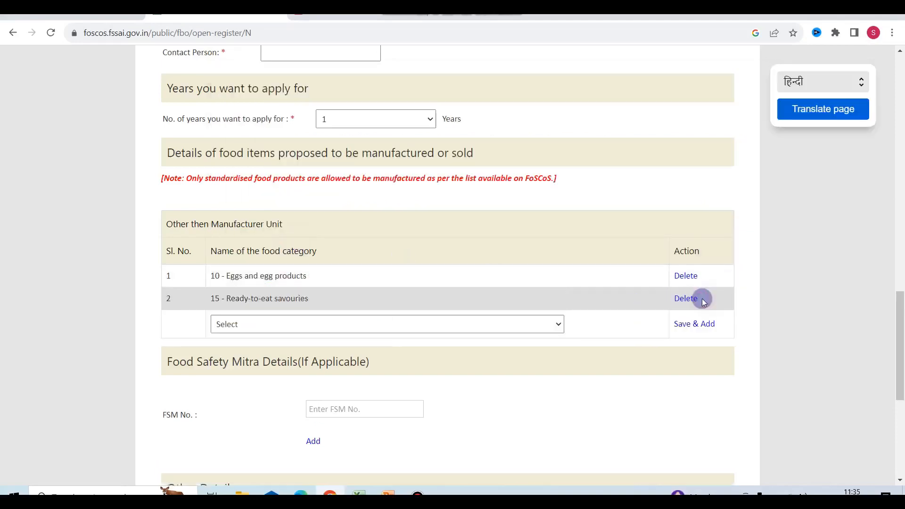
Add the food categories 16 - Prepared Foods and 09 - Fish and fish products to the food items table.
click(408, 322)
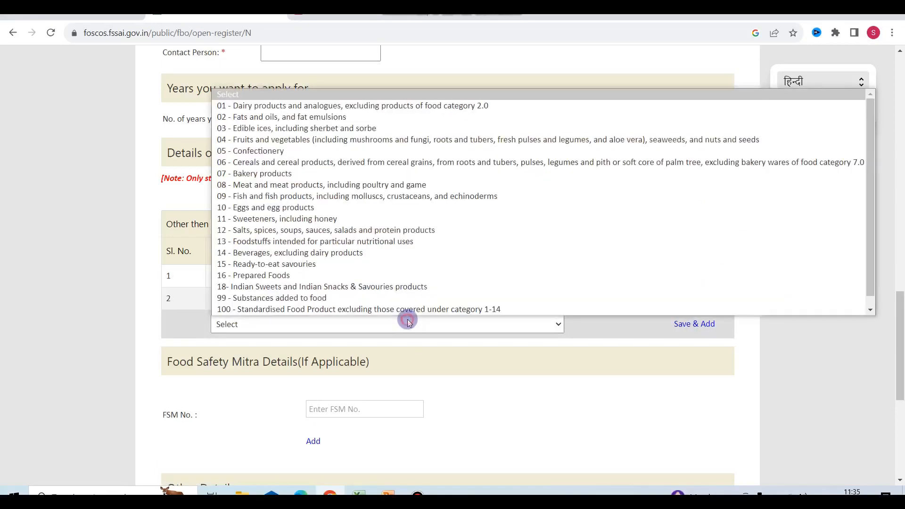
click(300, 275)
click(690, 324)
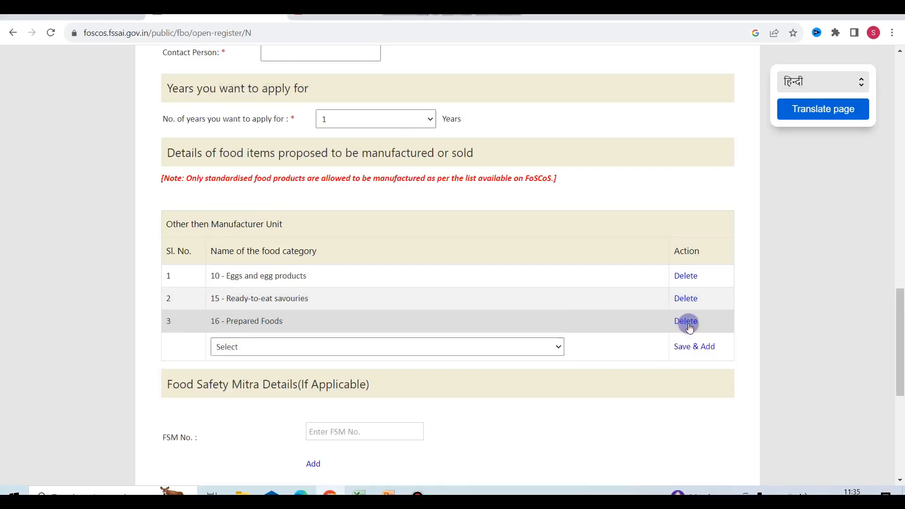
click(373, 349)
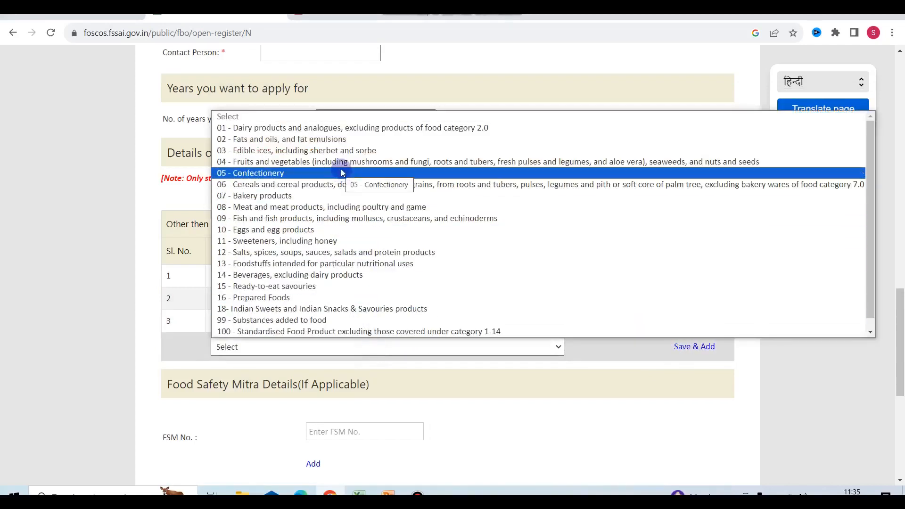
click(305, 218)
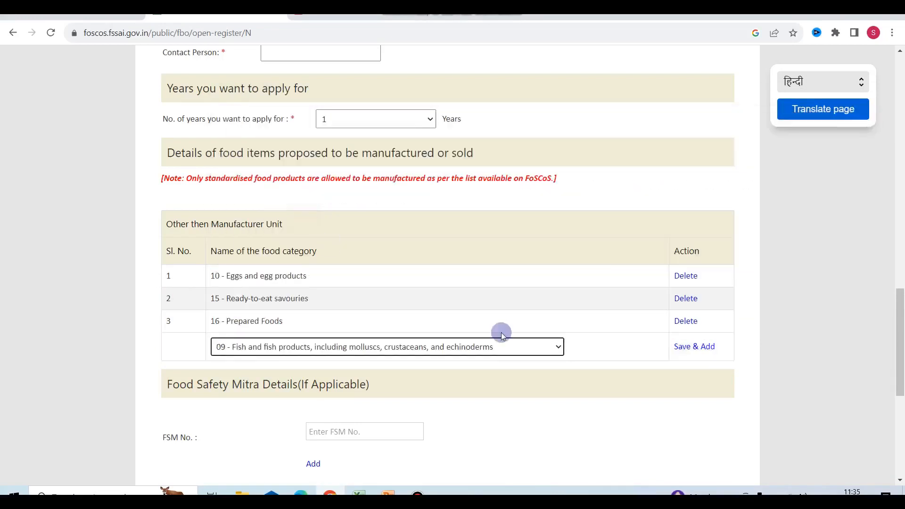
click(696, 347)
Set the intended date of start of the business to 18-10-2023 under Other Details.
scroll(482, 375, down, 4)
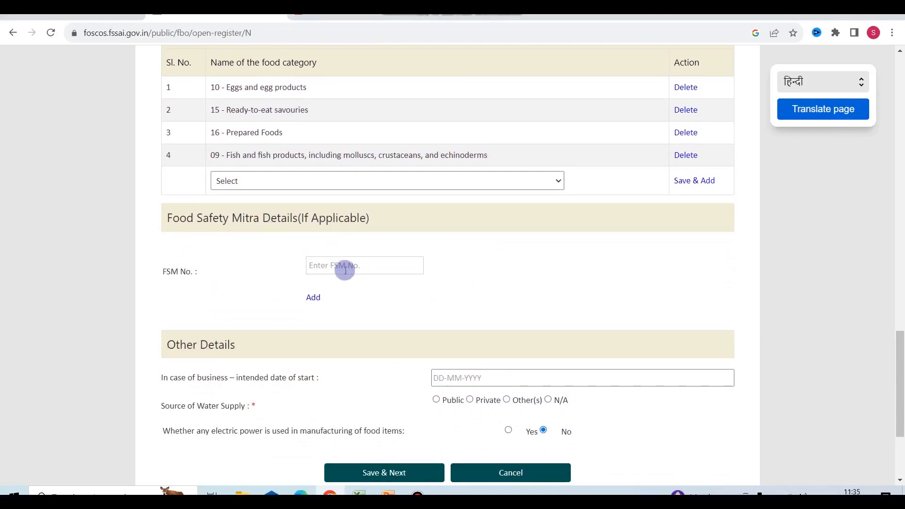
scroll(345, 270, down, 2)
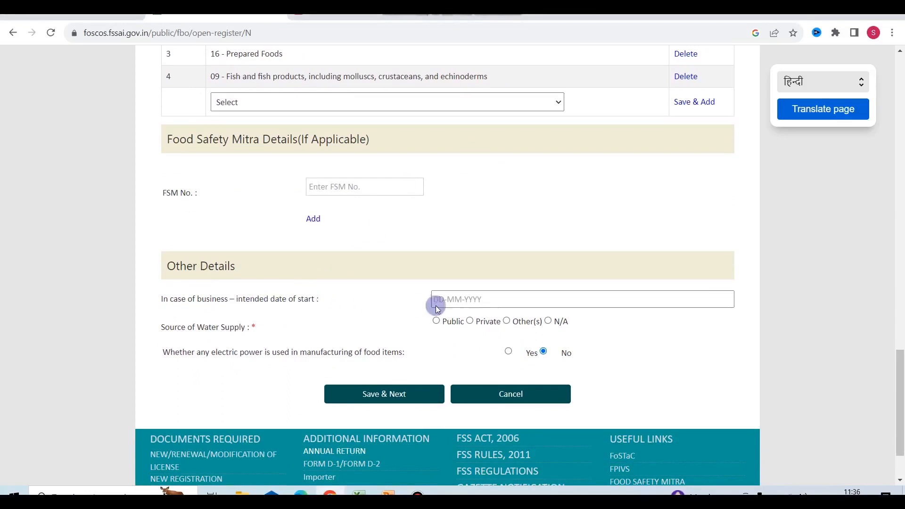
click(477, 302)
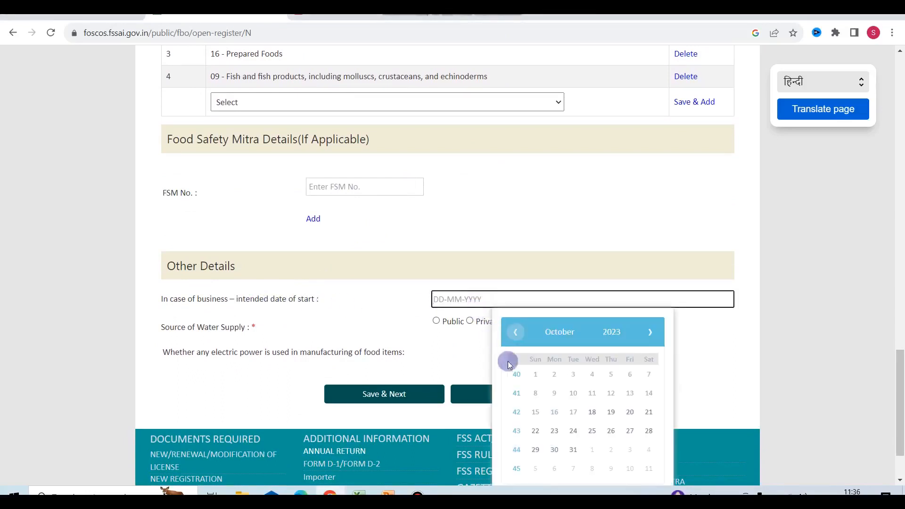
click(593, 414)
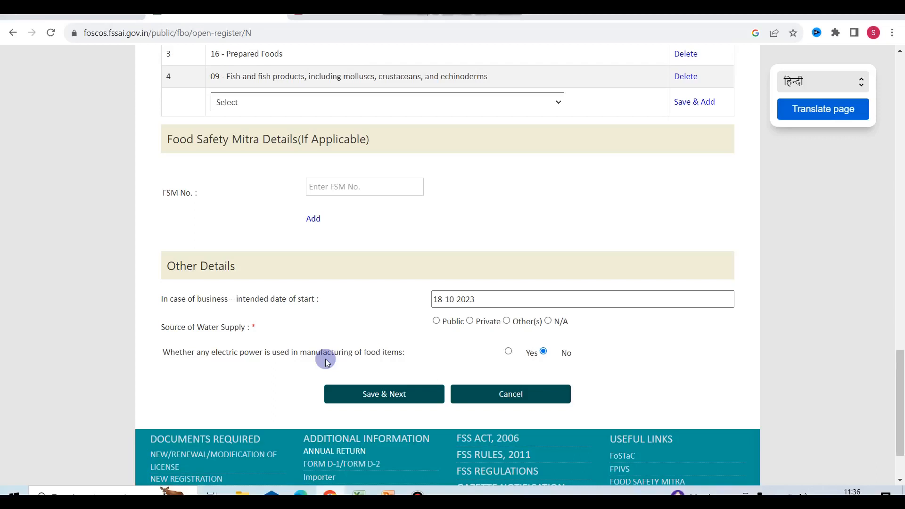
click(508, 352)
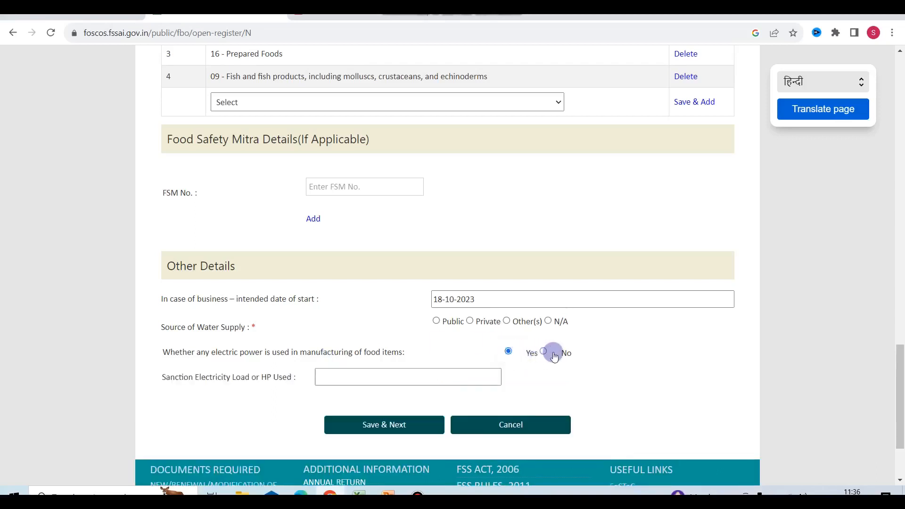
click(319, 378)
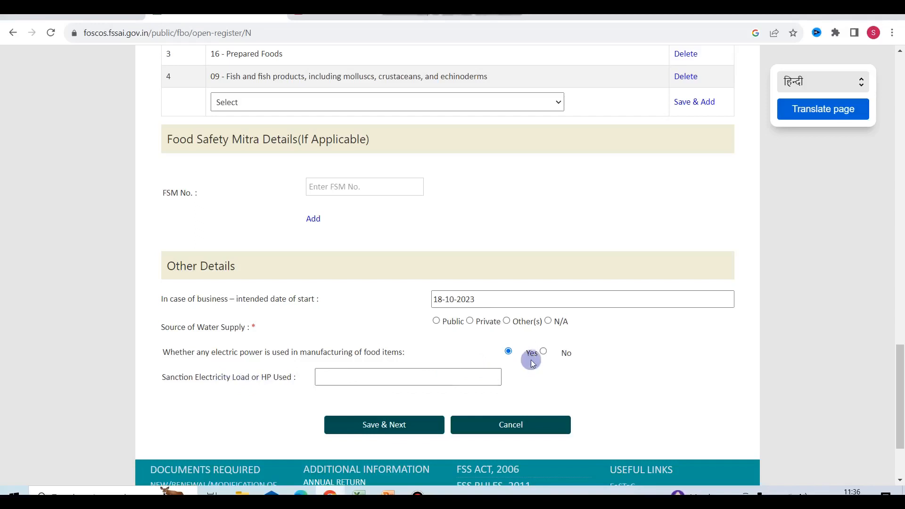
click(544, 352)
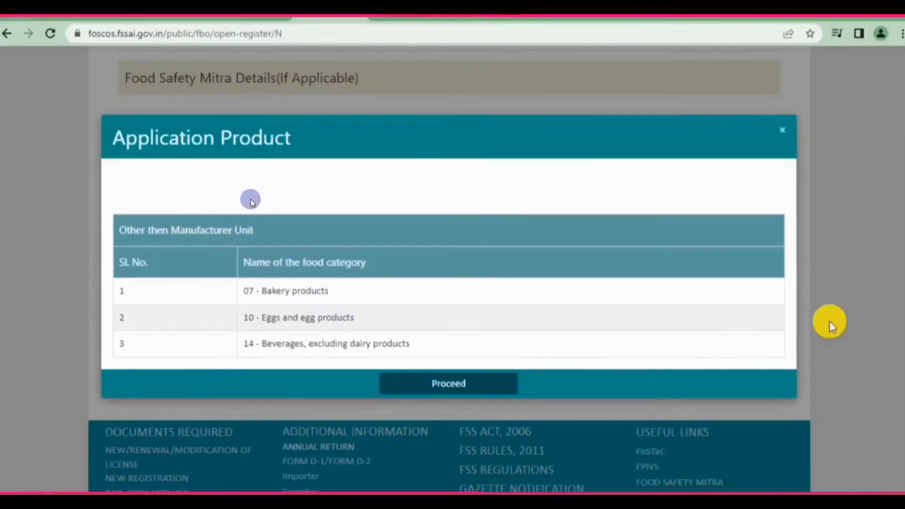
Proceed from the application product list and submit the sign-up form with the contact details, login password and captcha.
click(442, 389)
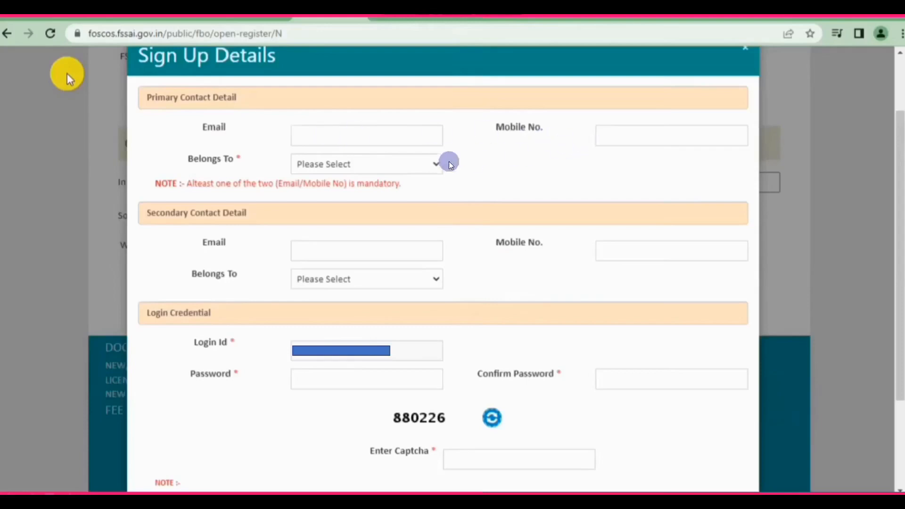
click(408, 167)
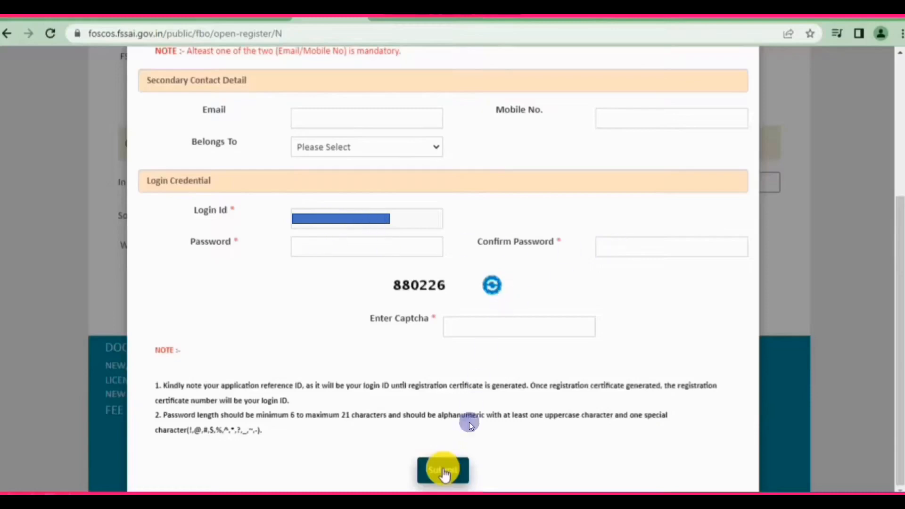
click(444, 471)
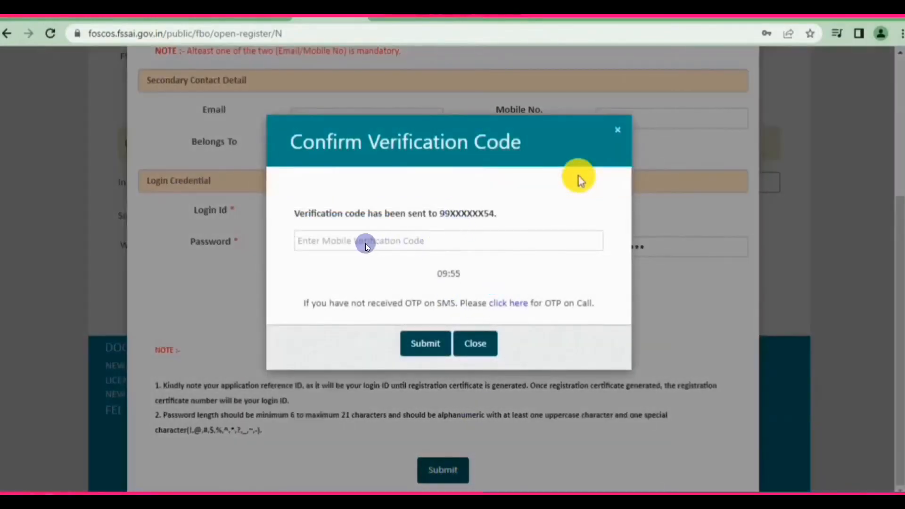
Submit the mobile verification code and acknowledge the sign-up confirmation.
click(423, 345)
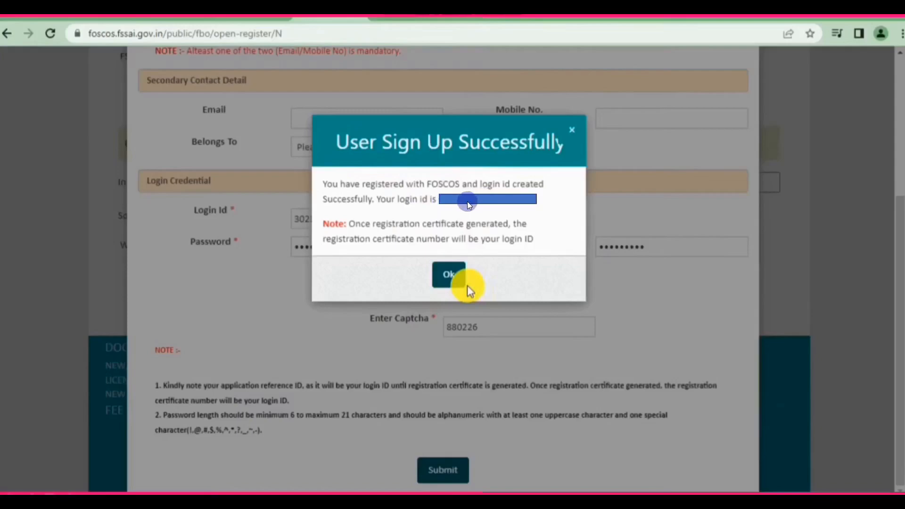
click(448, 278)
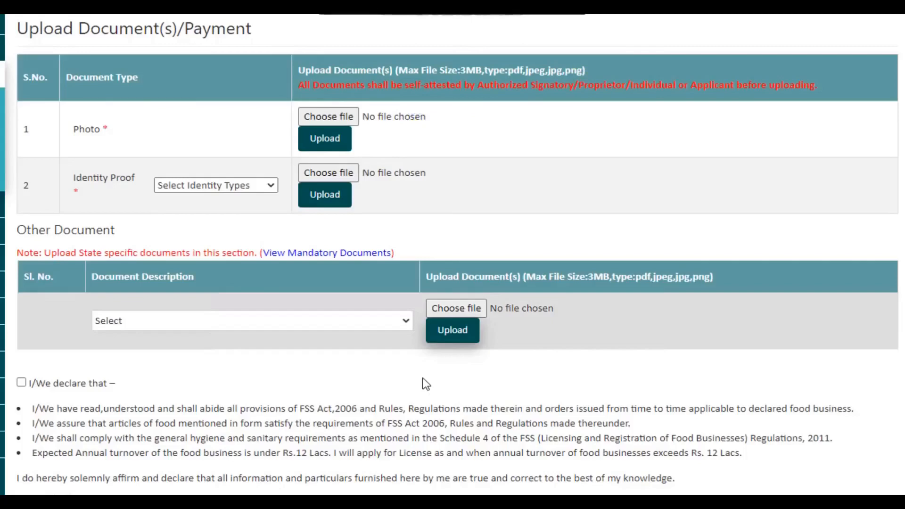
Upload the Aadhar Card as identity proof and open the mandatory document list for a new registration.
click(302, 181)
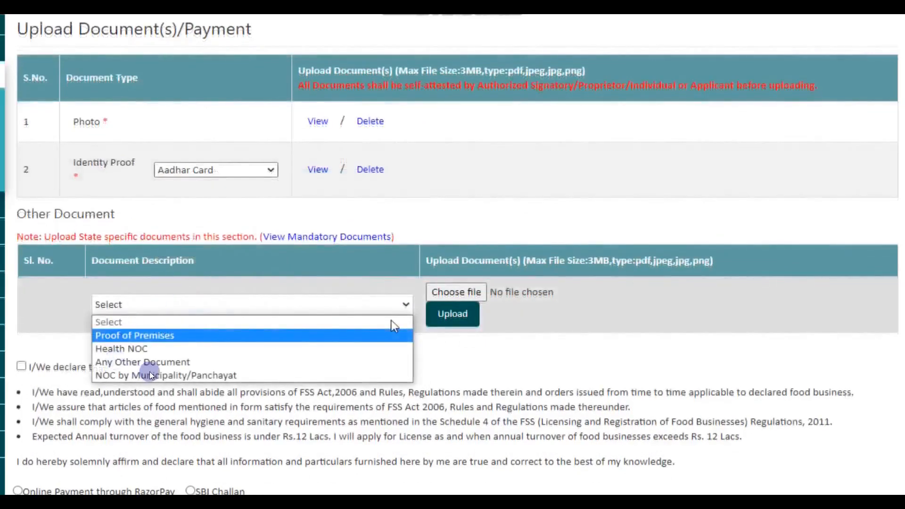
click(305, 237)
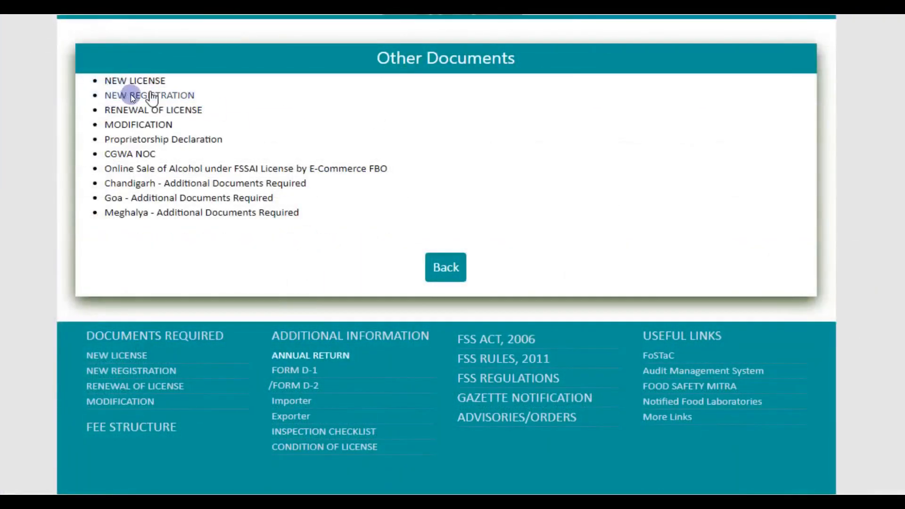
click(131, 95)
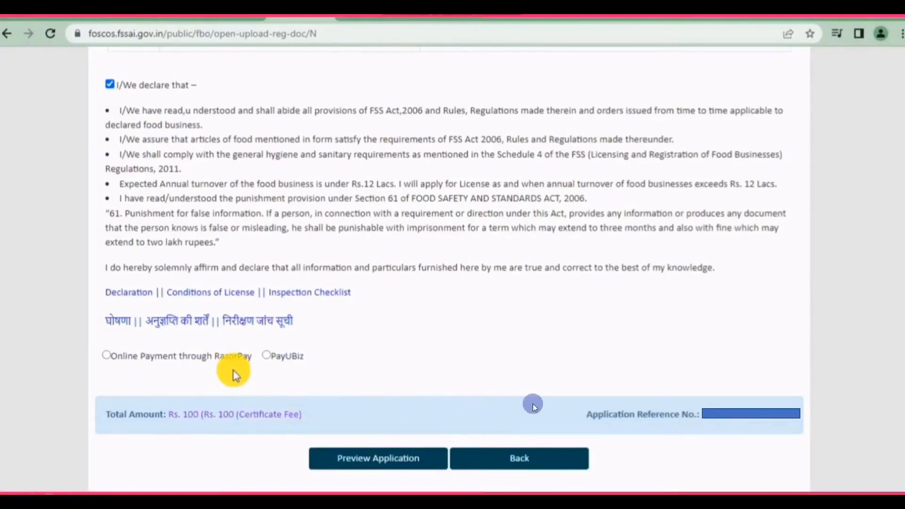
Preview the application, select PayUBiz as the payment option and proceed with the e-Sign by mobile number.
click(389, 466)
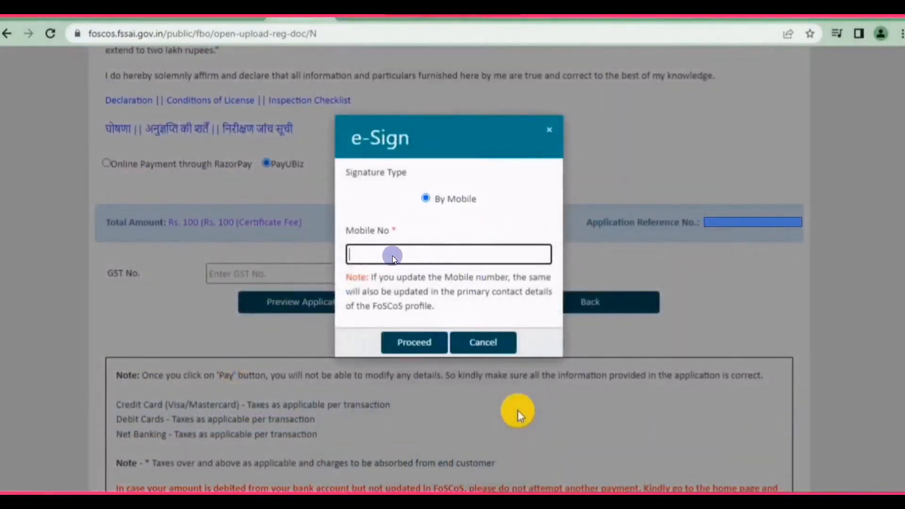
click(401, 340)
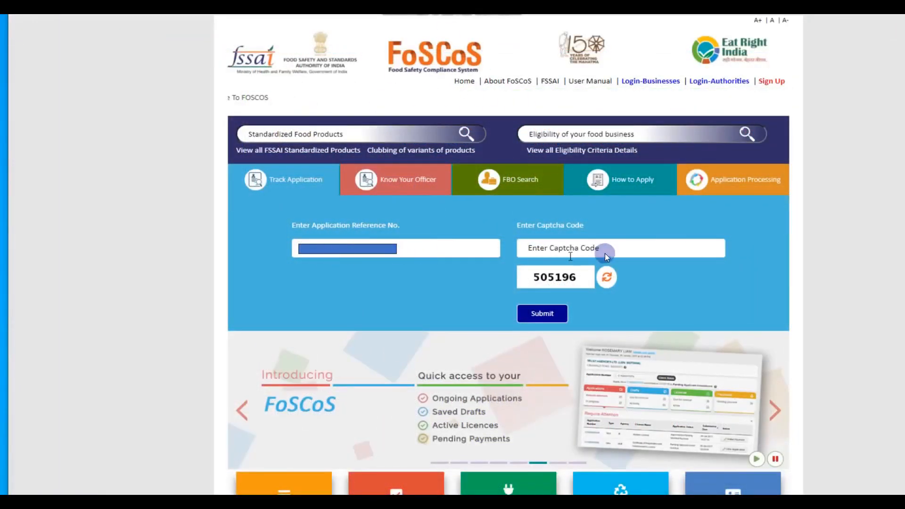
Track the application's status using its reference number and the captcha code.
click(543, 316)
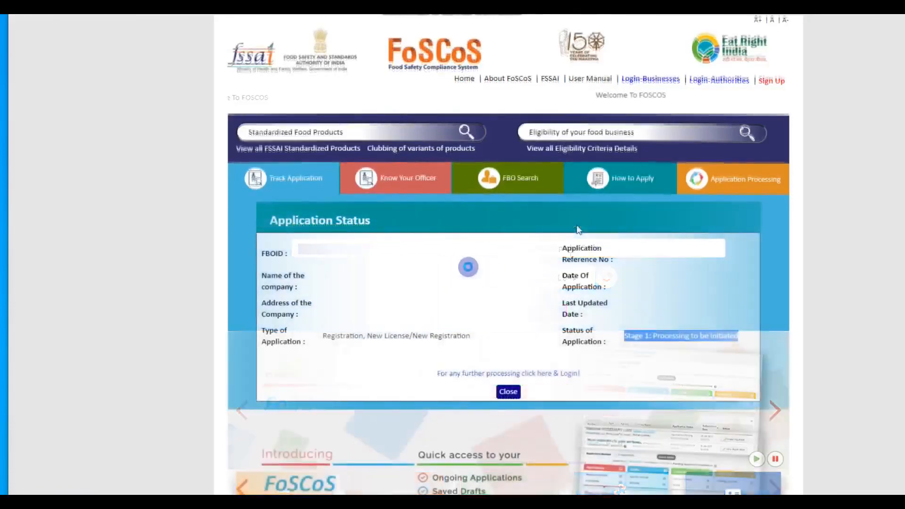